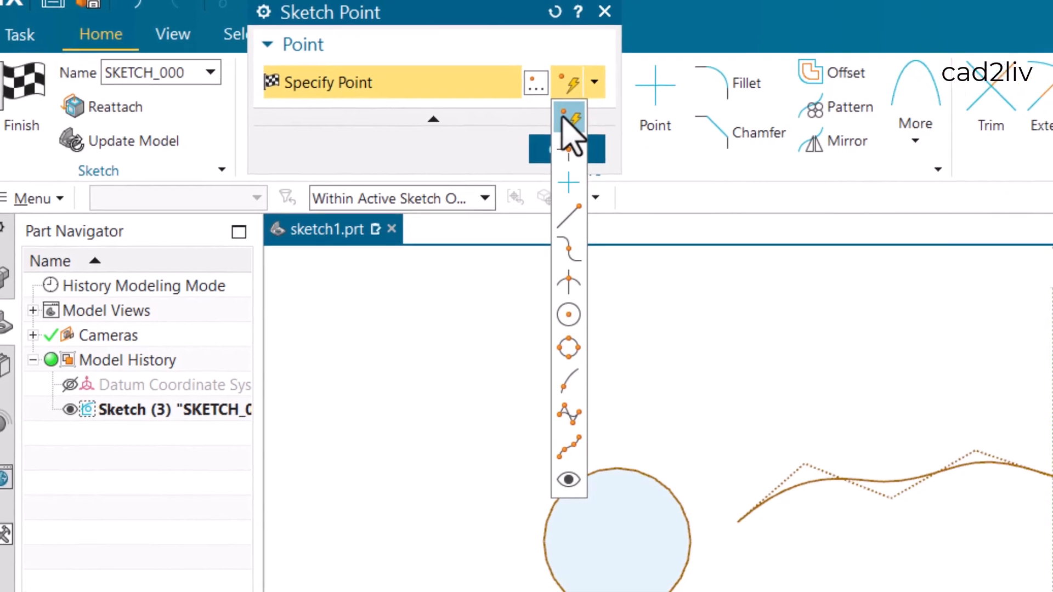
# - Using the Inferred Point method, place a point on the circle's edge and several free points between and below the two splines
pyautogui.click(584, 140)
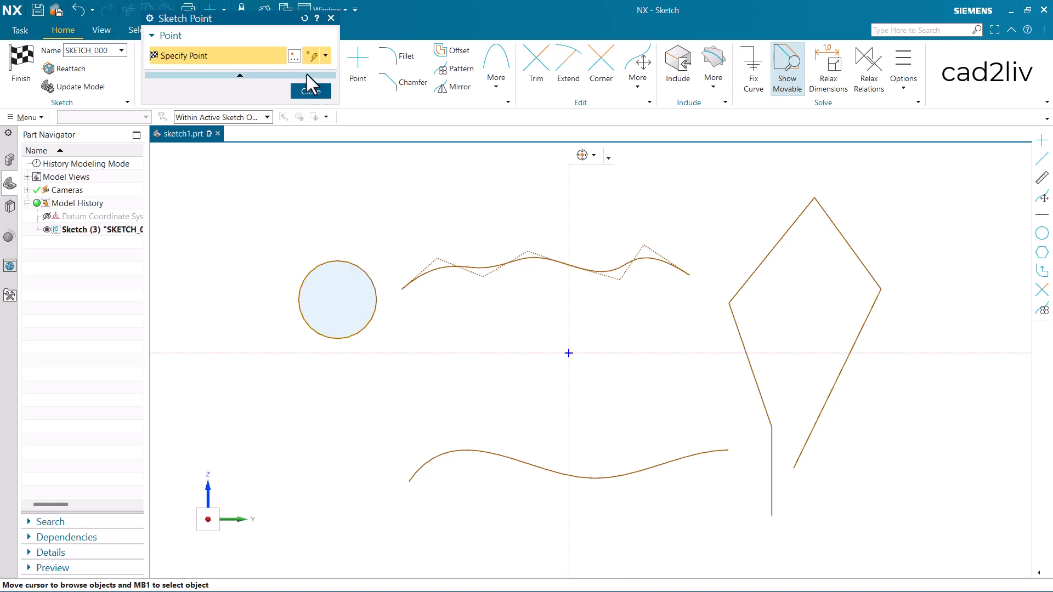
pyautogui.click(364, 271)
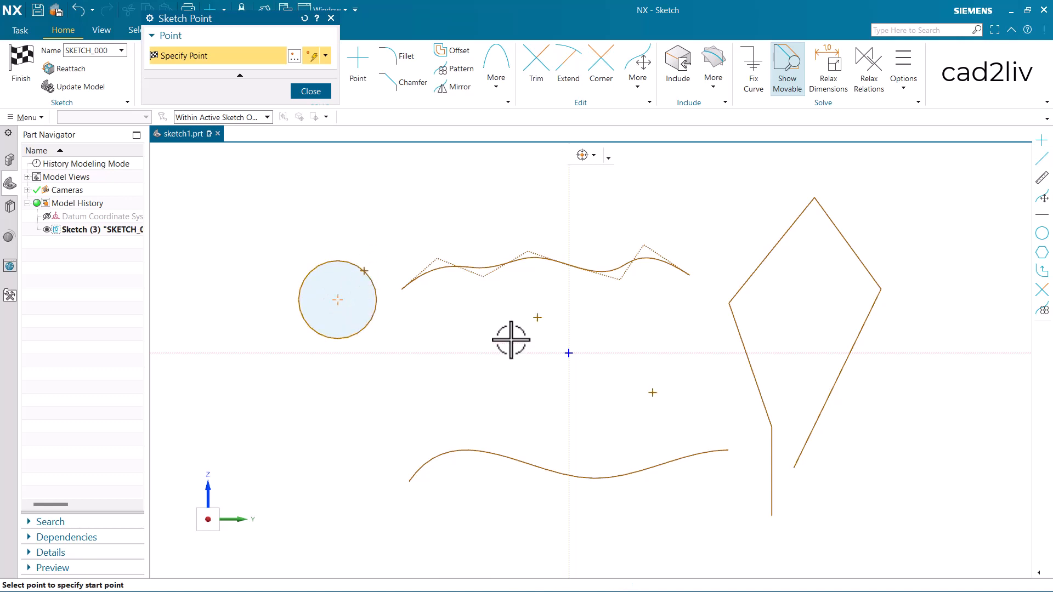
pyautogui.click(558, 352)
pyautogui.click(430, 412)
pyautogui.click(326, 478)
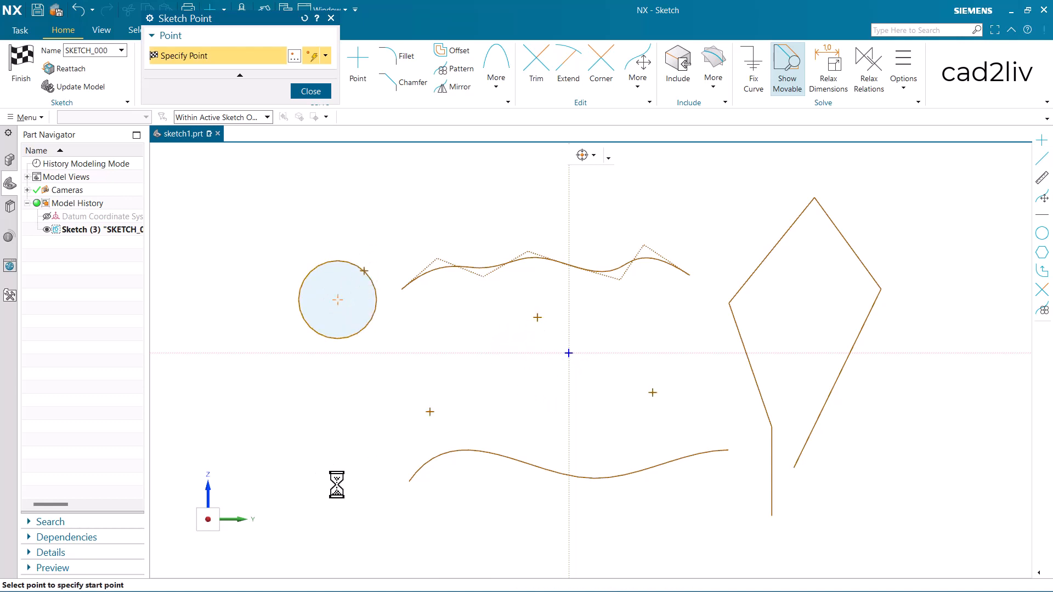
pyautogui.click(451, 557)
pyautogui.click(652, 557)
# - Place two inferred points above the upper spline, one beside the kite-shaped outline and two inside it
pyautogui.click(325, 56)
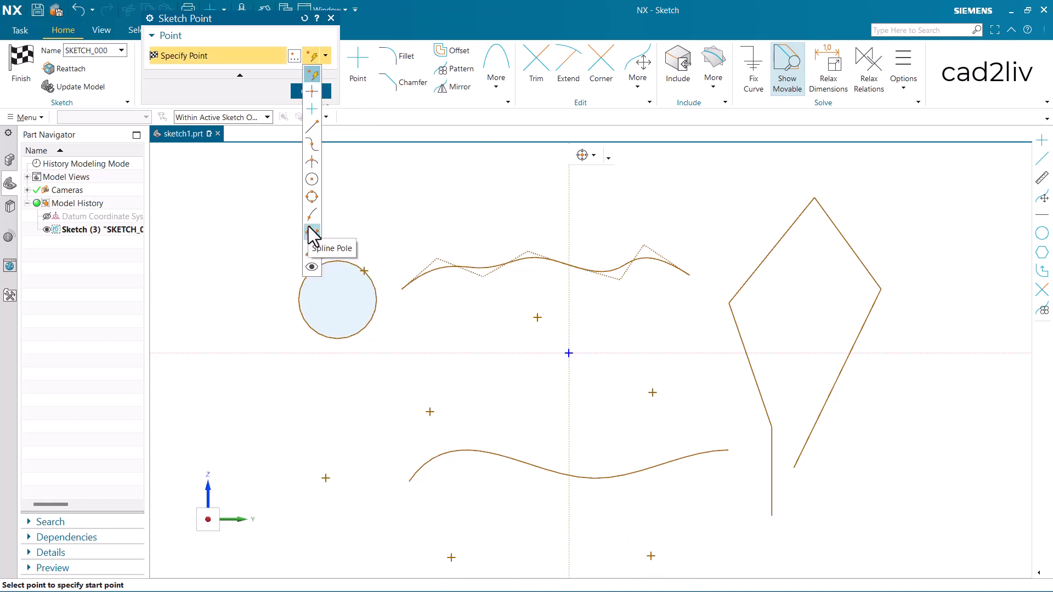
pyautogui.click(442, 199)
pyautogui.click(630, 194)
pyautogui.click(757, 239)
pyautogui.click(796, 295)
pyautogui.click(806, 342)
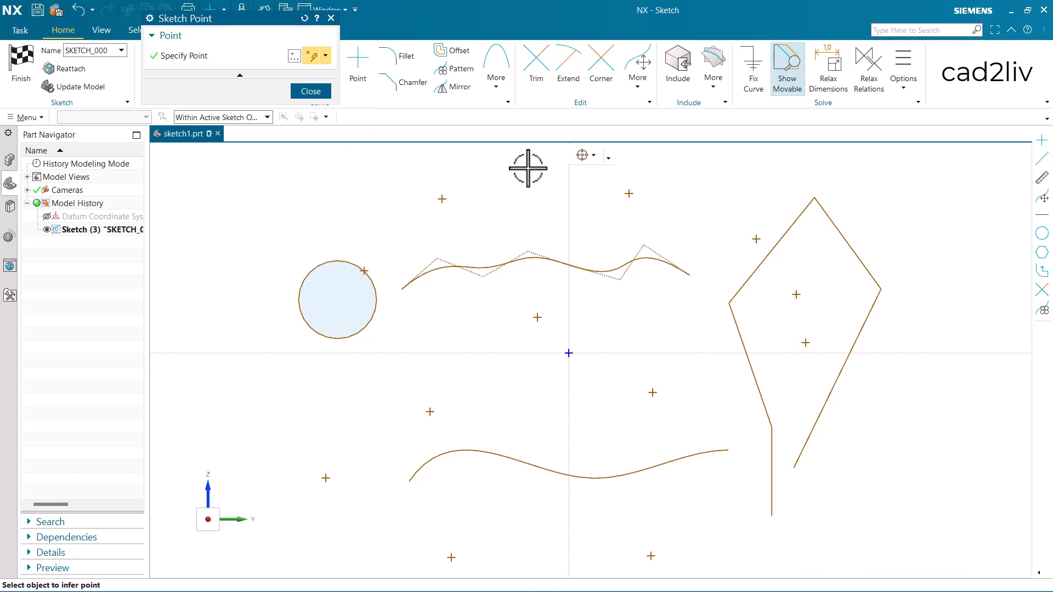
# - Place three inferred points along the lower spline
pyautogui.click(325, 55)
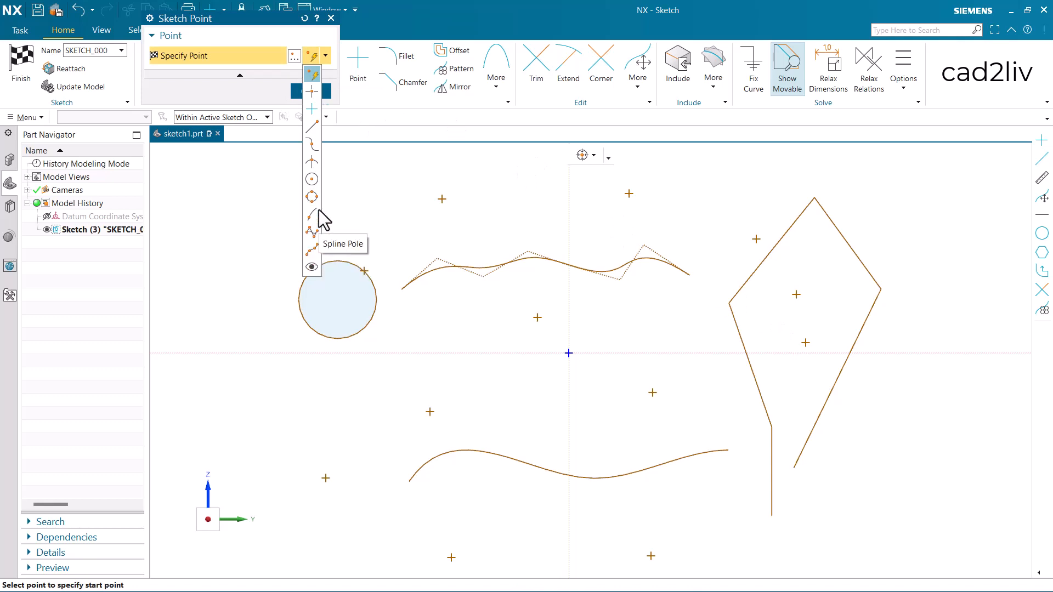
pyautogui.click(453, 450)
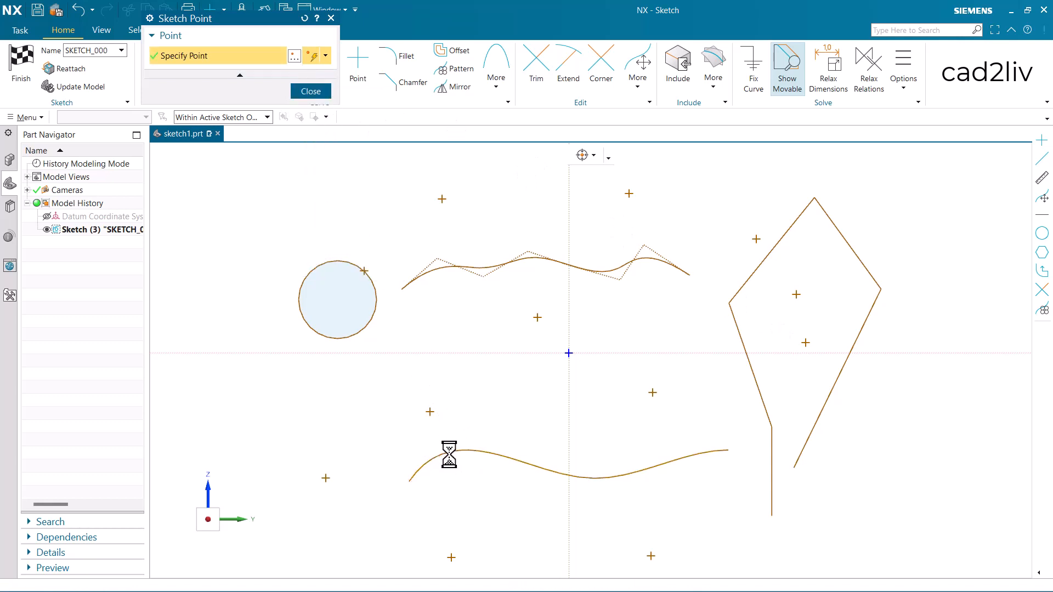
pyautogui.click(609, 478)
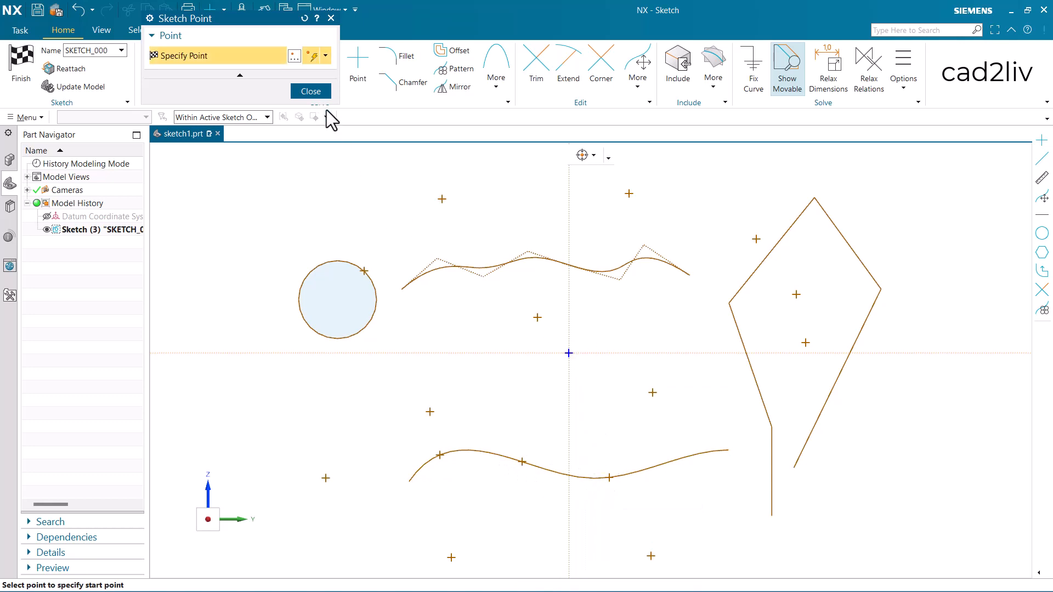
# - Switch the point method to End Point and place a point at the right end of the lower spline
pyautogui.click(326, 56)
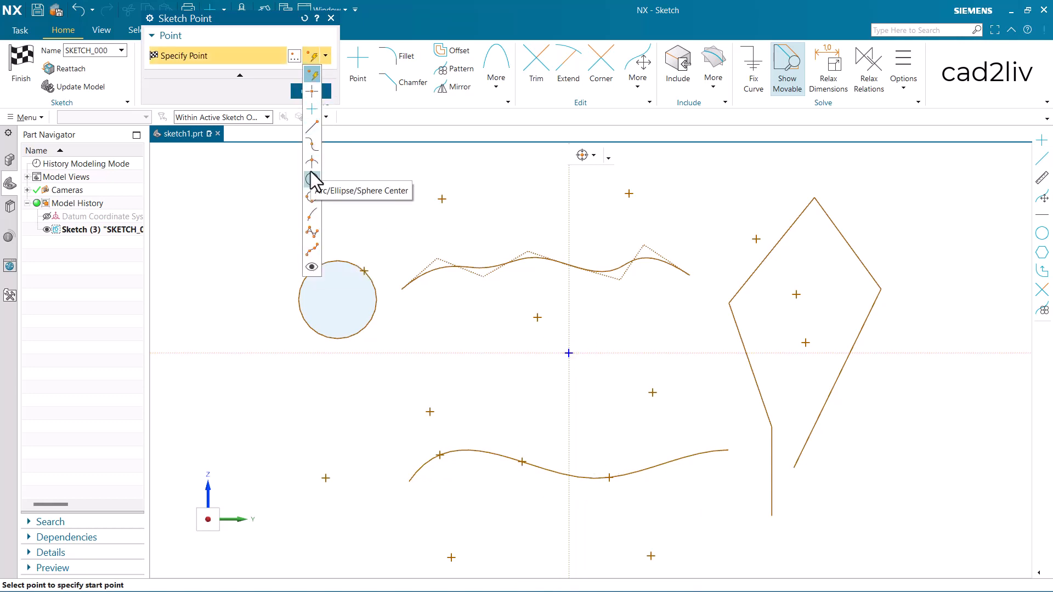
pyautogui.click(317, 126)
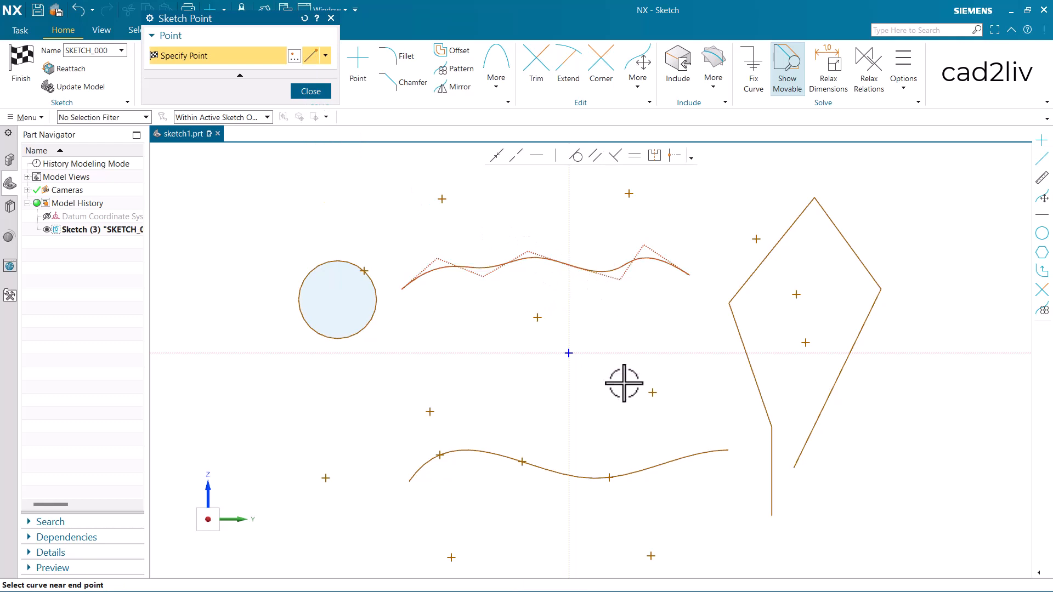
pyautogui.click(653, 448)
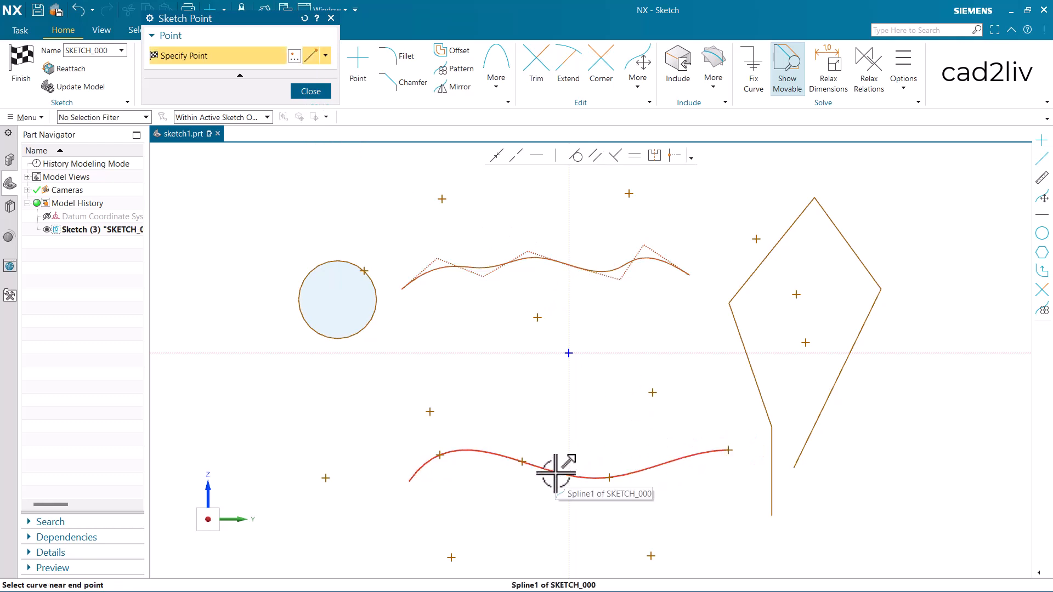
# - With the End Point method, place points at the kite outline's two open ends, its right corner and its top corner
pyautogui.click(325, 55)
pyautogui.click(311, 72)
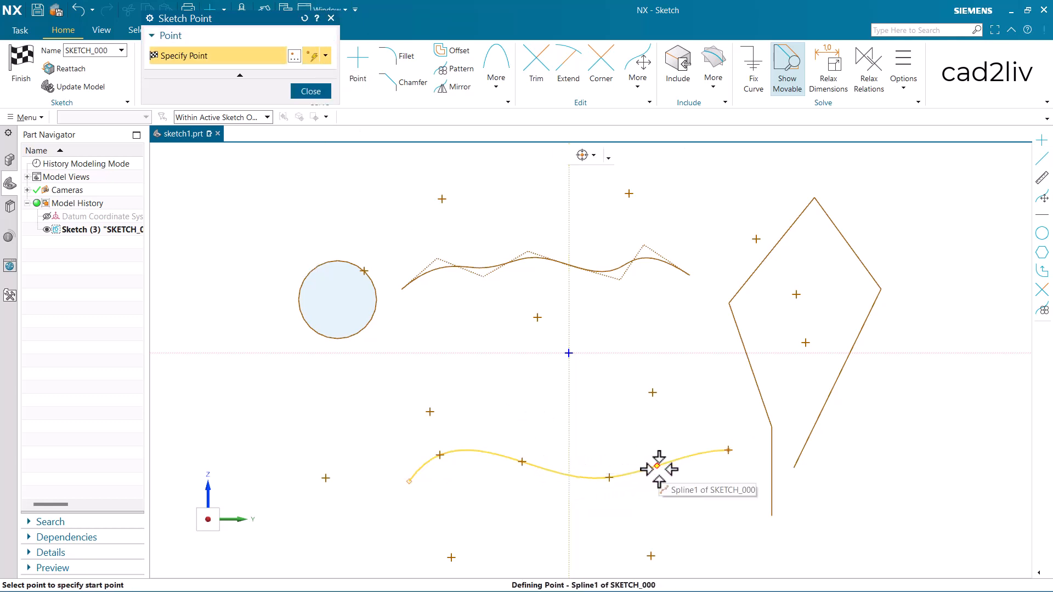
pyautogui.click(326, 55)
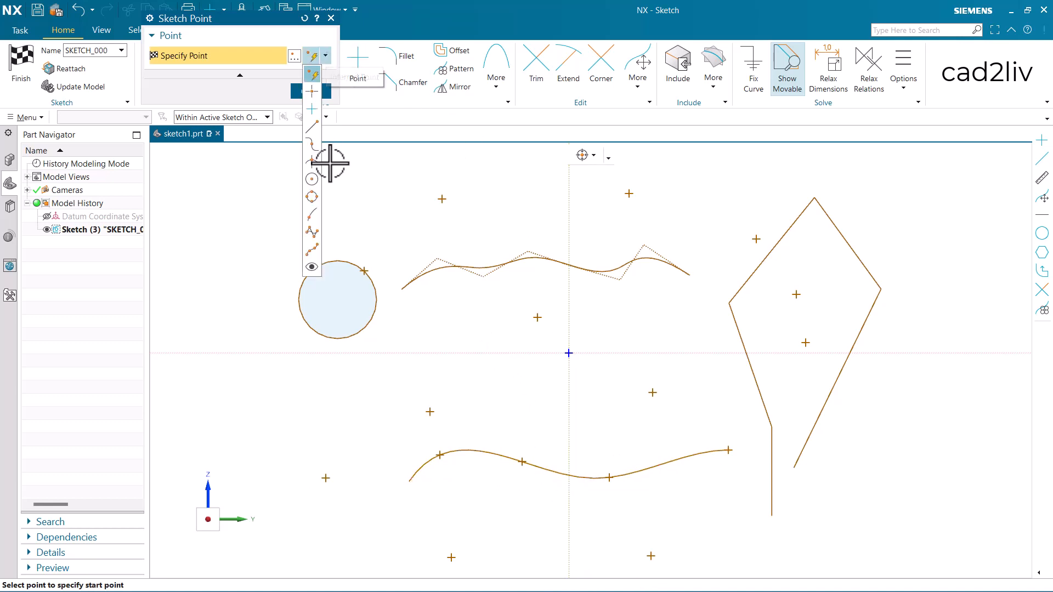
pyautogui.click(312, 131)
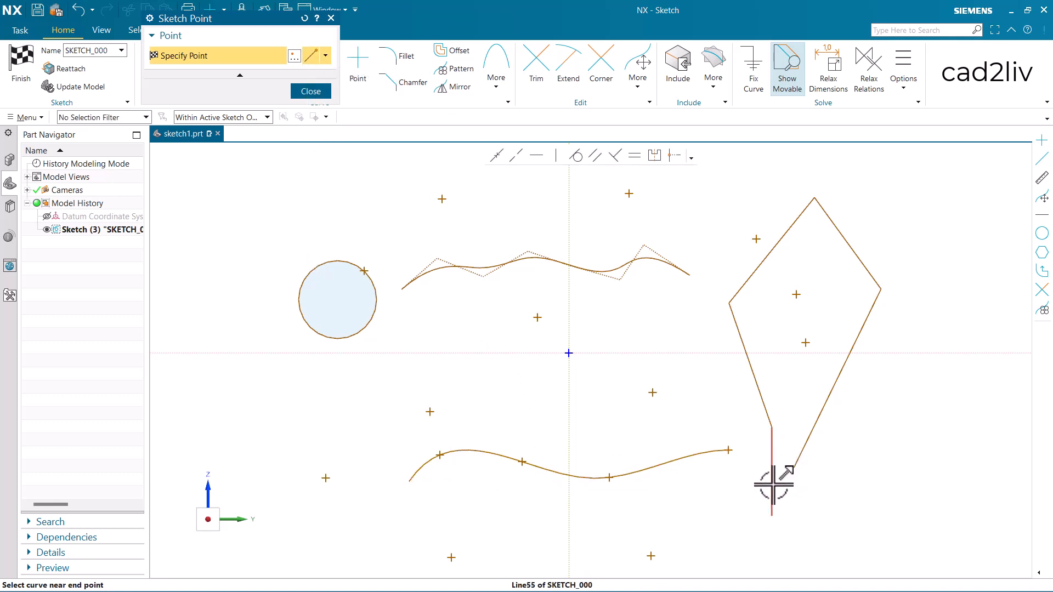
pyautogui.click(773, 507)
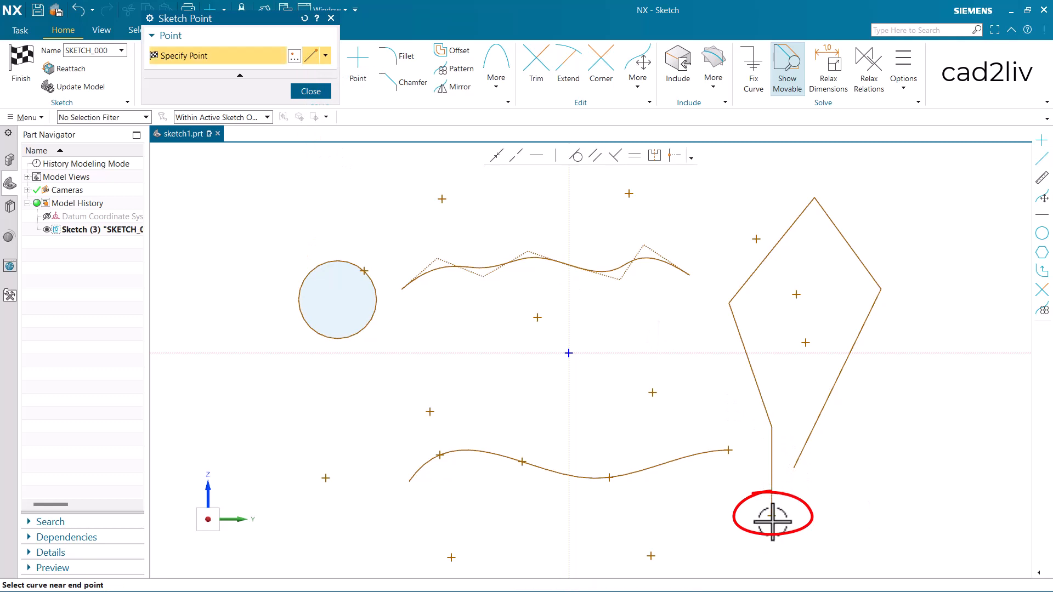
pyautogui.click(798, 461)
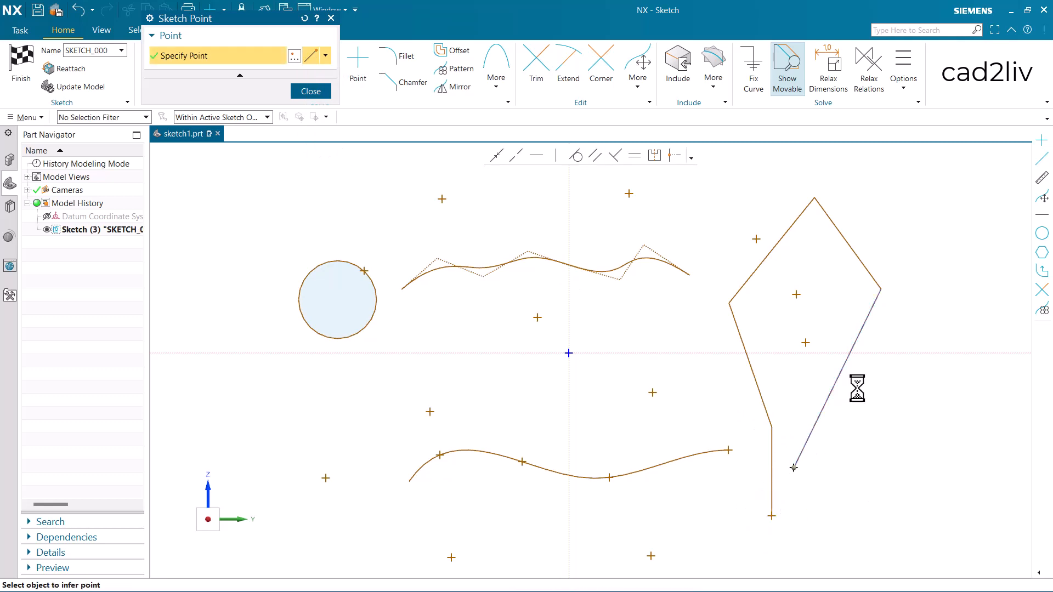
pyautogui.click(878, 284)
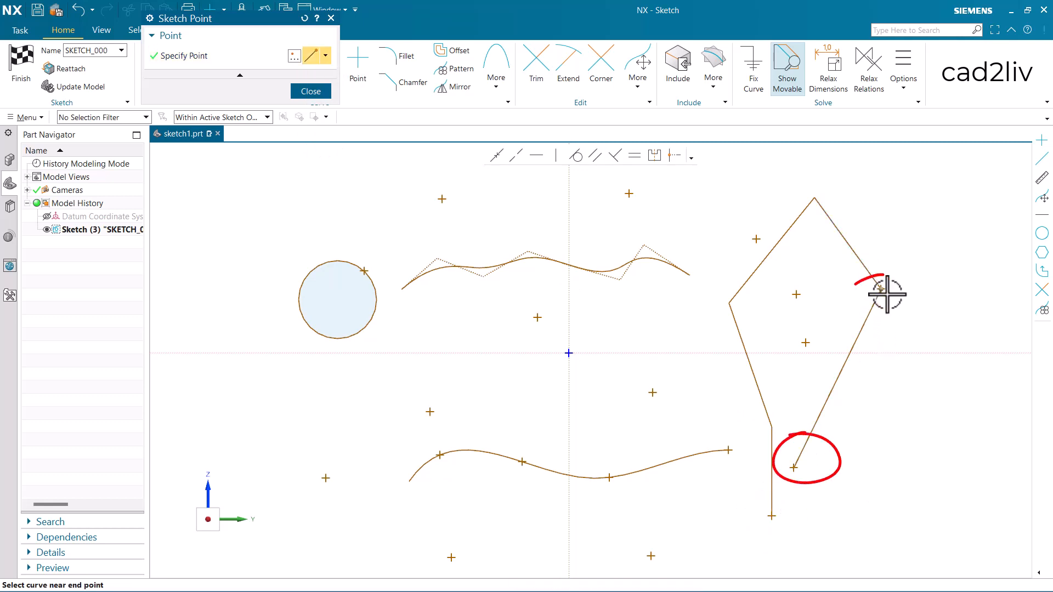
pyautogui.click(814, 200)
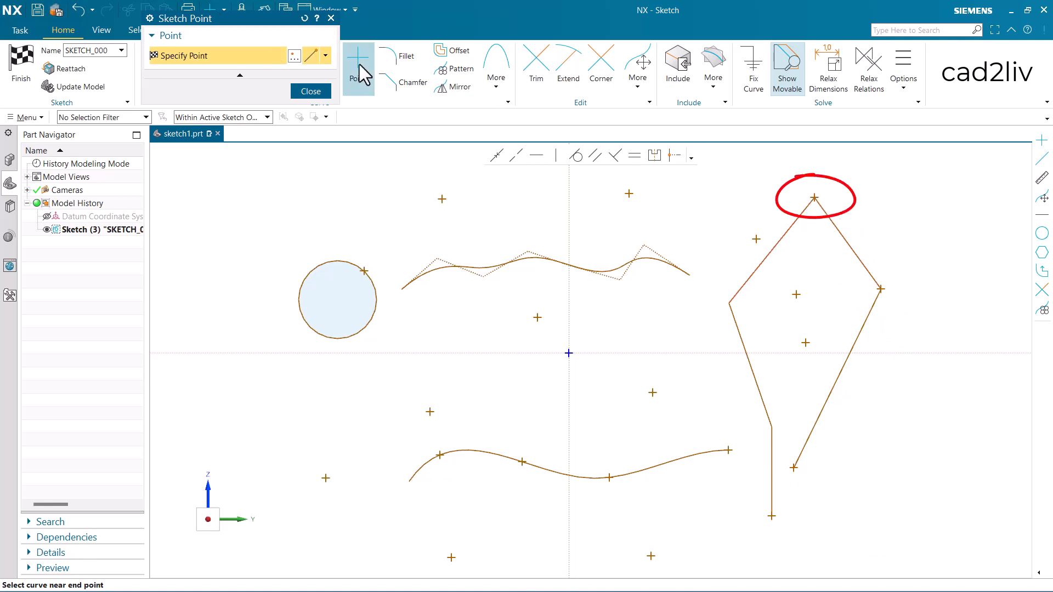
# - Switch the point method to Cursor Location and place five free points above the circle and around the upper spline
pyautogui.click(324, 55)
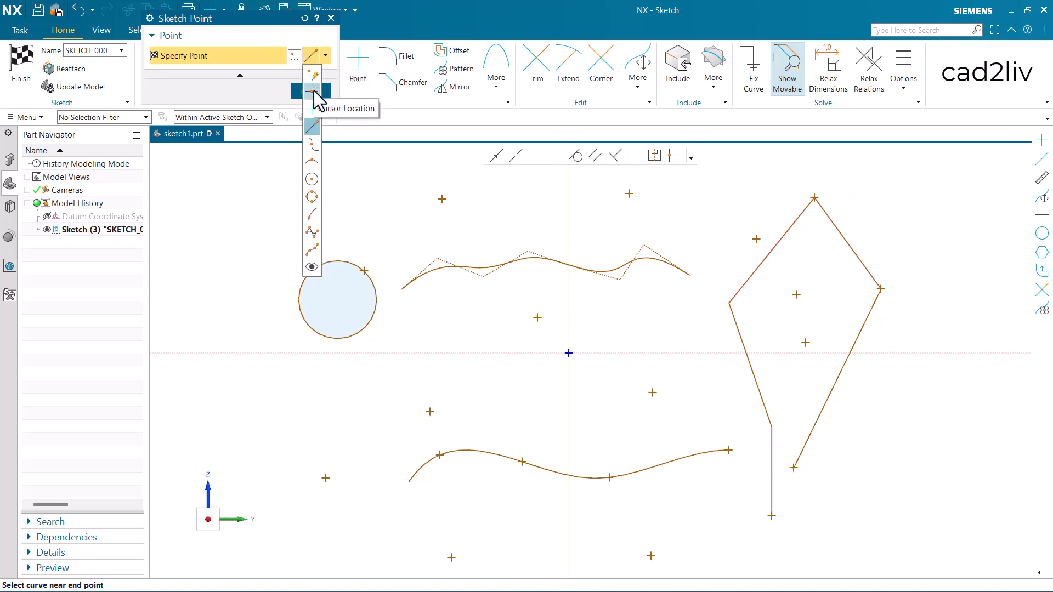
pyautogui.click(314, 91)
pyautogui.click(332, 216)
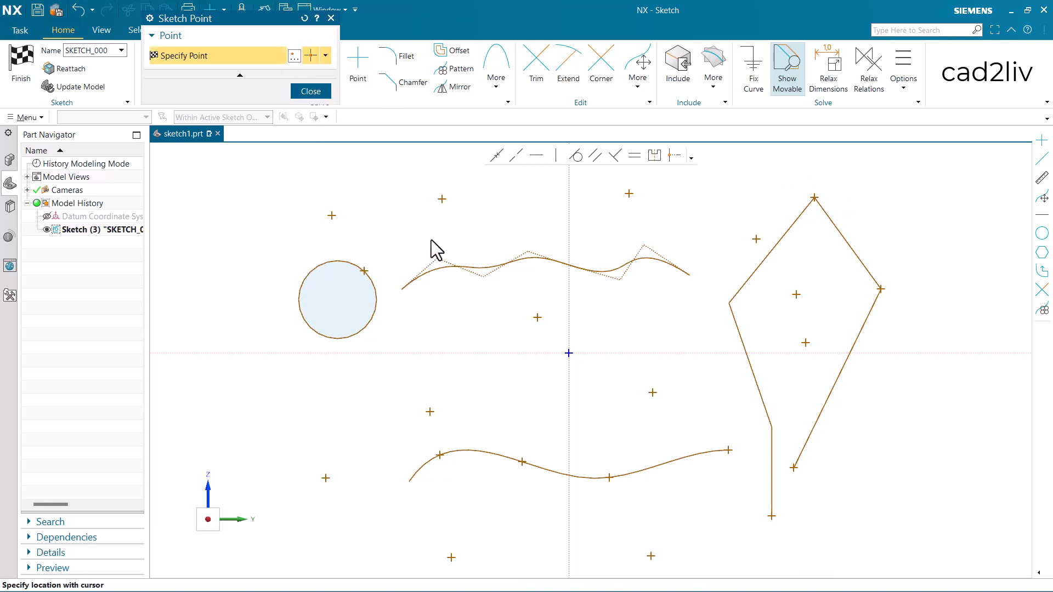
pyautogui.click(432, 239)
pyautogui.click(513, 230)
pyautogui.click(606, 229)
pyautogui.click(643, 301)
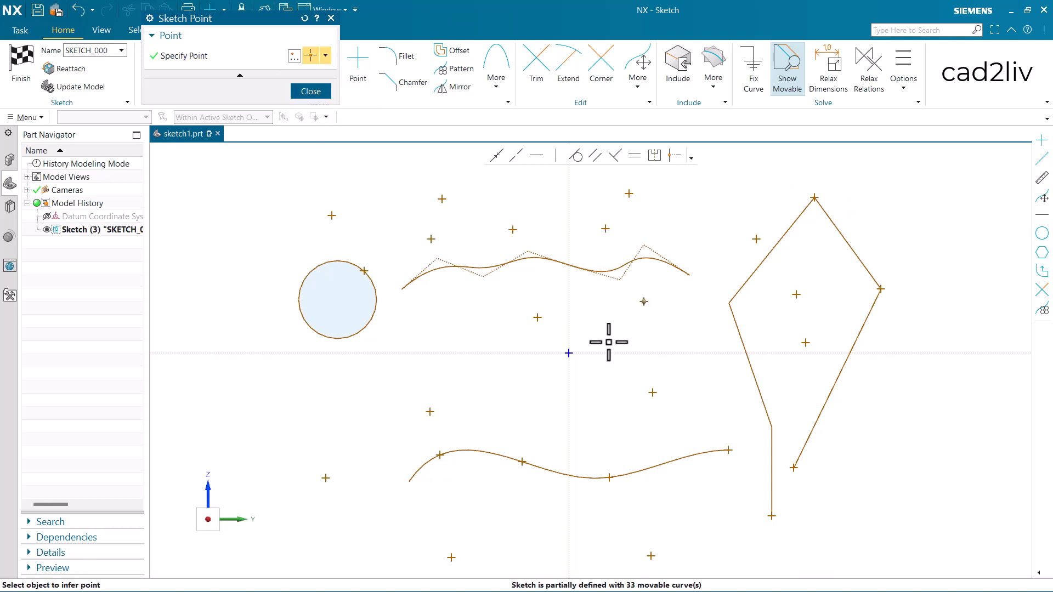
# - Place three free points between the circle and the lower spline, two left of the circle and two inside it
pyautogui.click(497, 388)
pyautogui.click(373, 392)
pyautogui.click(296, 417)
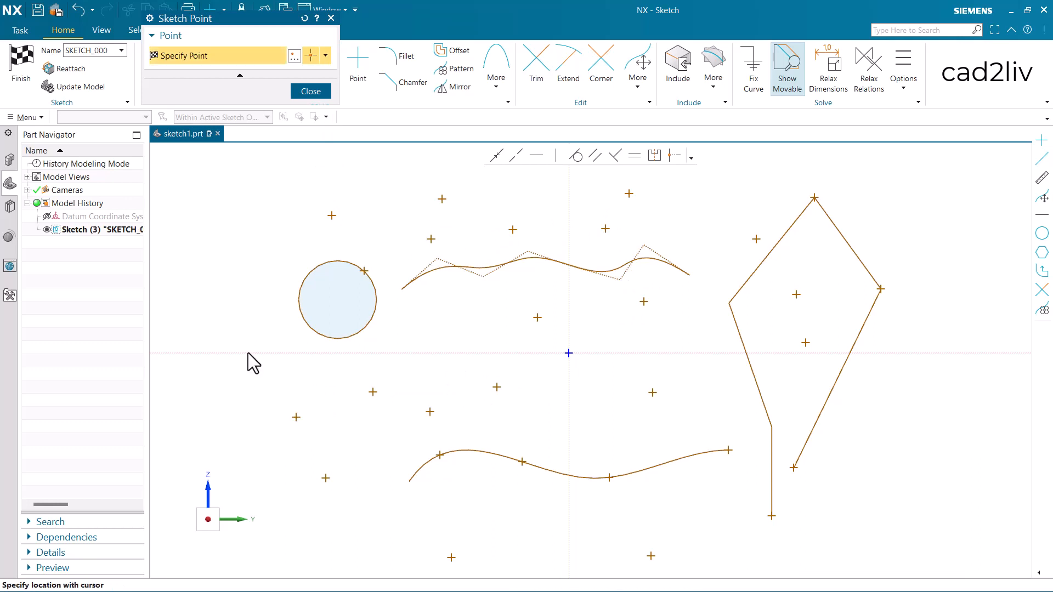
pyautogui.click(255, 383)
pyautogui.click(256, 317)
pyautogui.click(310, 308)
pyautogui.click(342, 318)
# - Place a Cursor Location point directly on the upper-left part of the circle's edge
pyautogui.scroll(-2, 334, 257)
pyautogui.scroll(6, 324, 275)
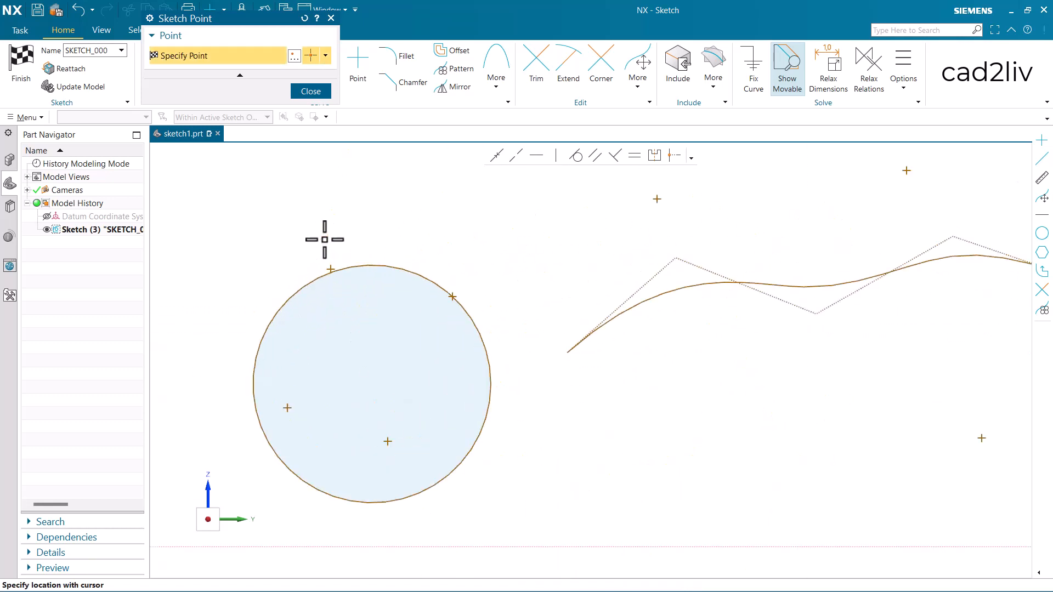
pyautogui.scroll(4, 329, 281)
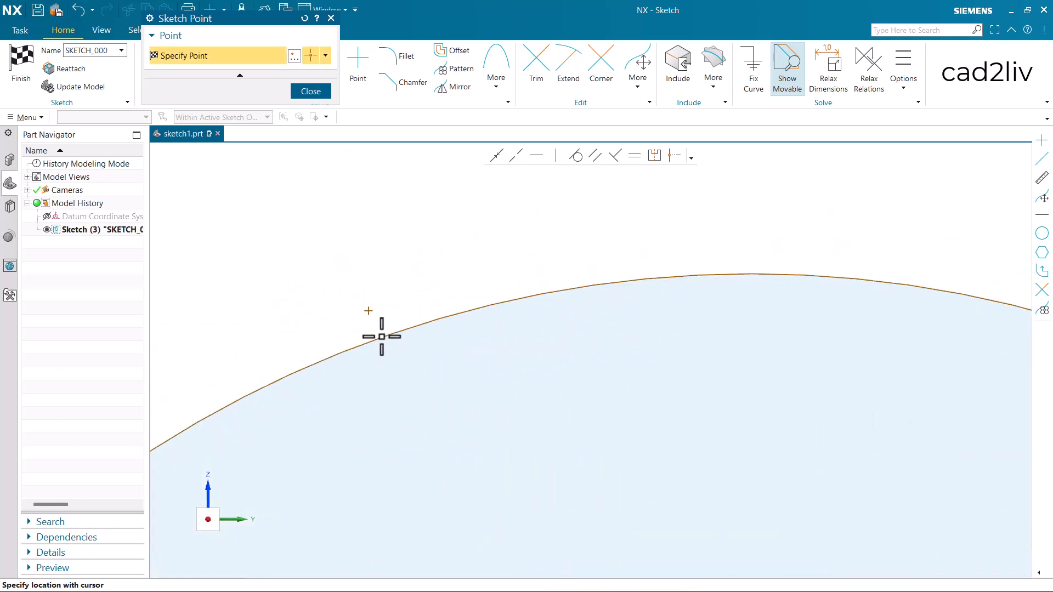
pyautogui.click(378, 340)
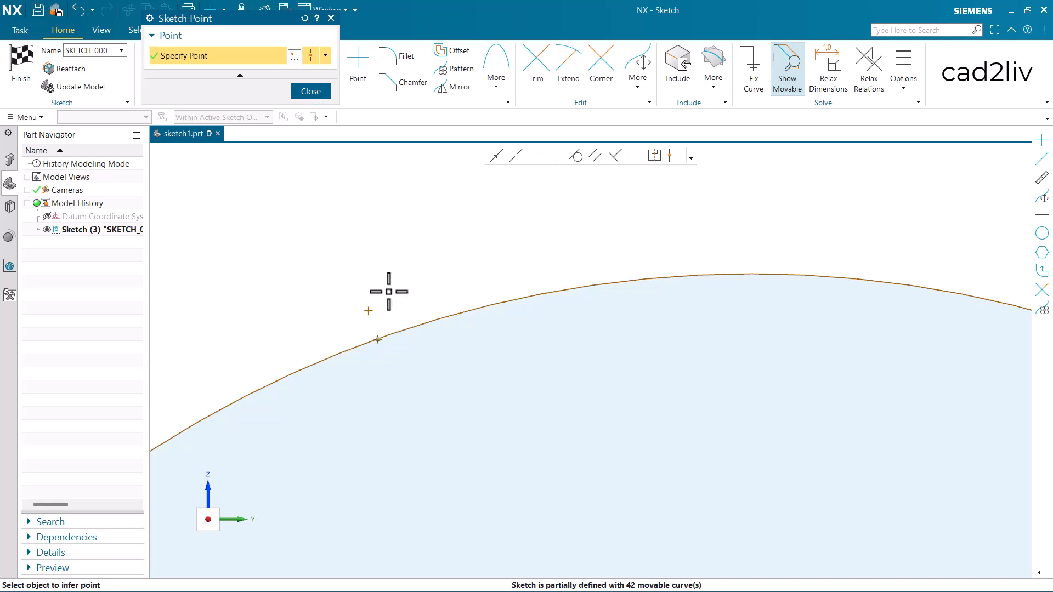
pyautogui.scroll(-2, 392, 301)
pyautogui.scroll(2, 389, 292)
pyautogui.scroll(-5, 389, 292)
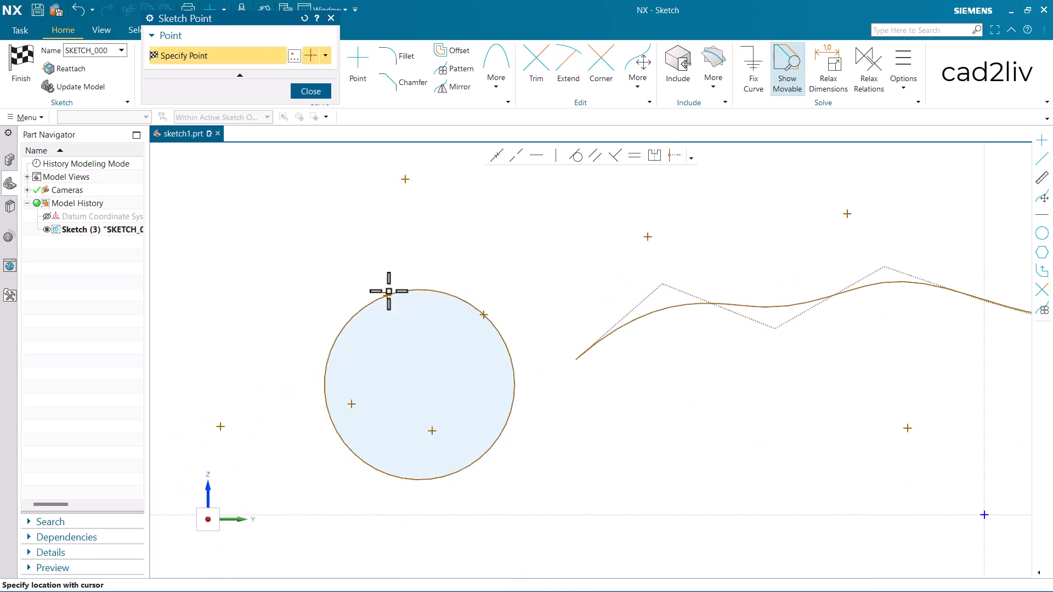
# - Switch the point method to Existing Point and fit the whole sketch in the view
pyautogui.click(326, 57)
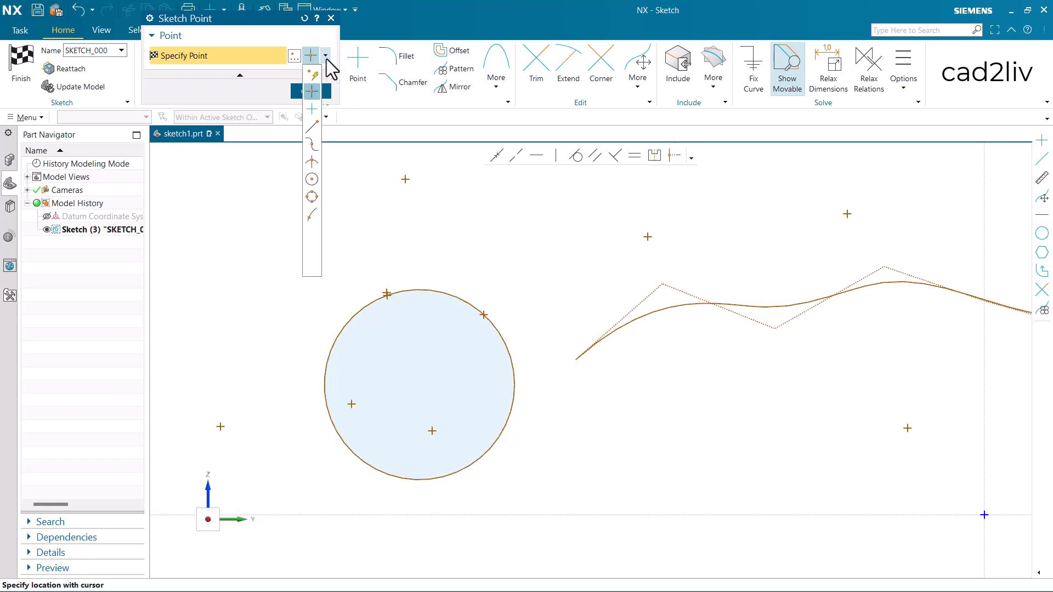
pyautogui.click(313, 109)
pyautogui.scroll(2, 347, 203)
pyautogui.scroll(-8, 346, 203)
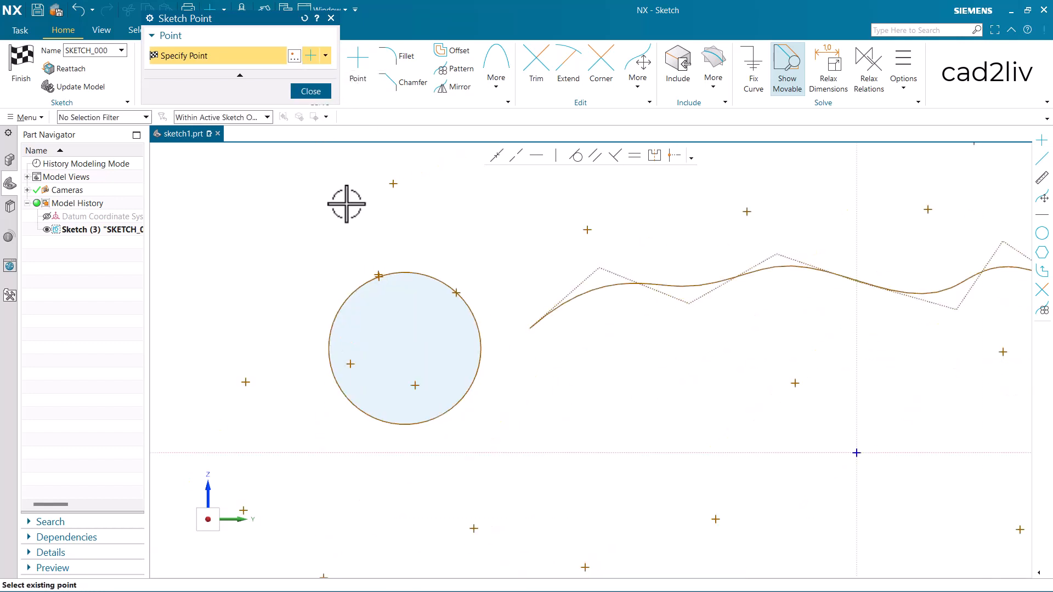
pyautogui.scroll(-1, 346, 203)
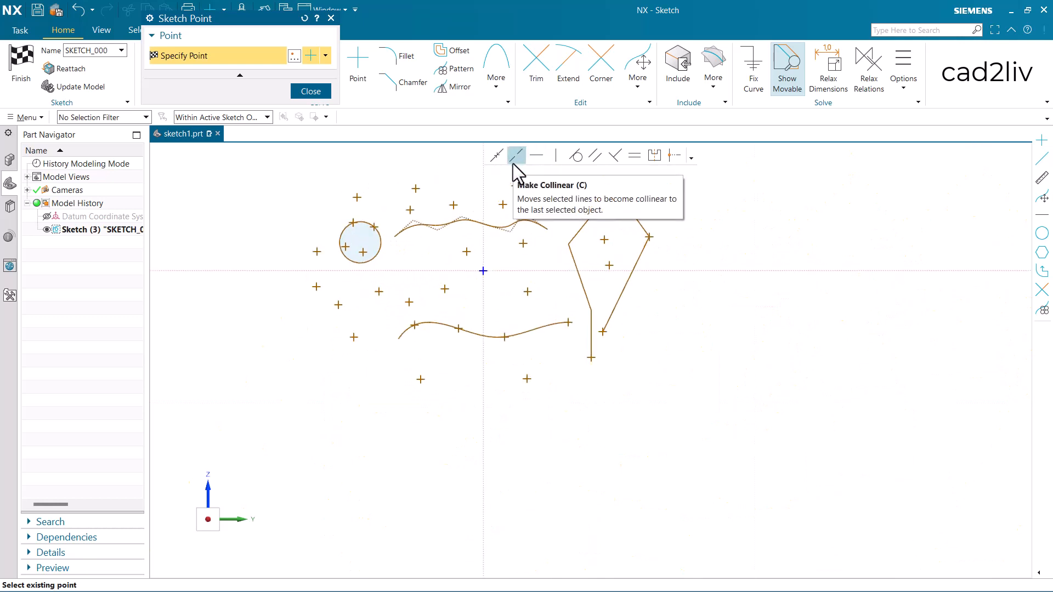
pyautogui.hotkey('ctrl', 'f')
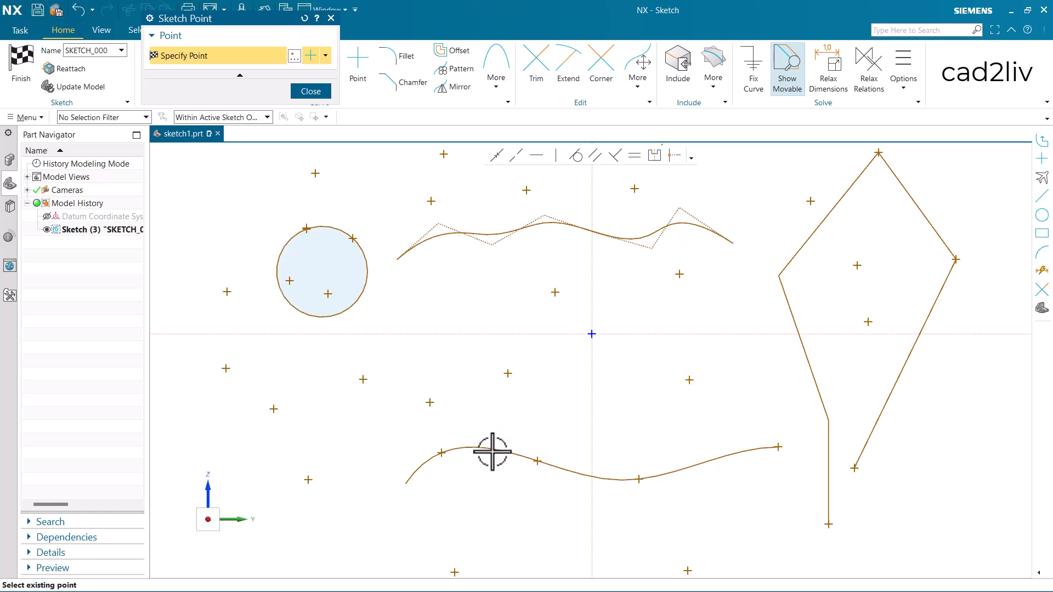
# - Using the End Point method, place points at the kite outline's two left corners and the left end of the lower spline
pyautogui.click(326, 57)
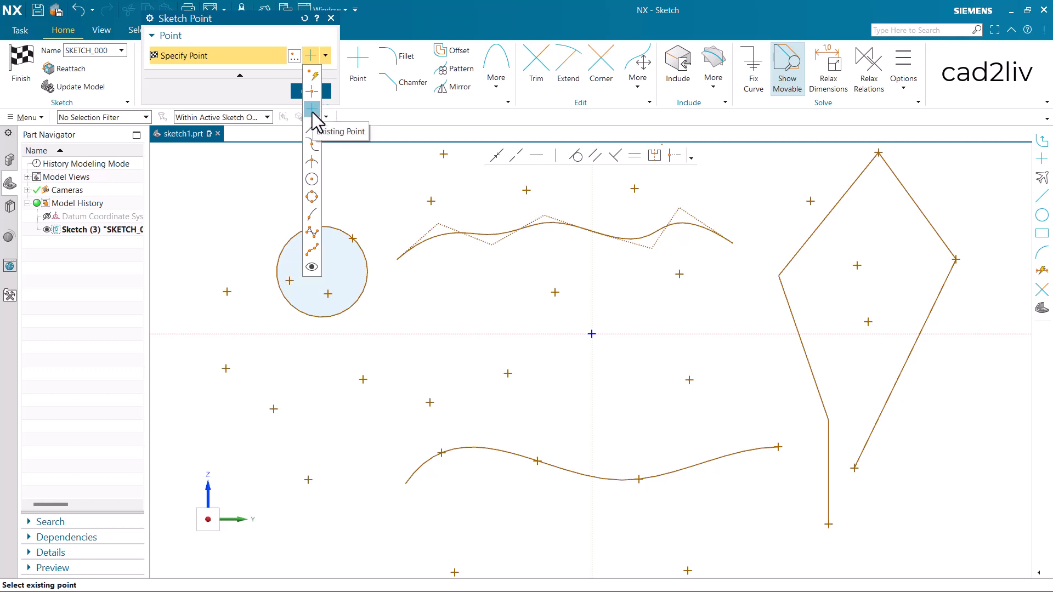
pyautogui.click(318, 125)
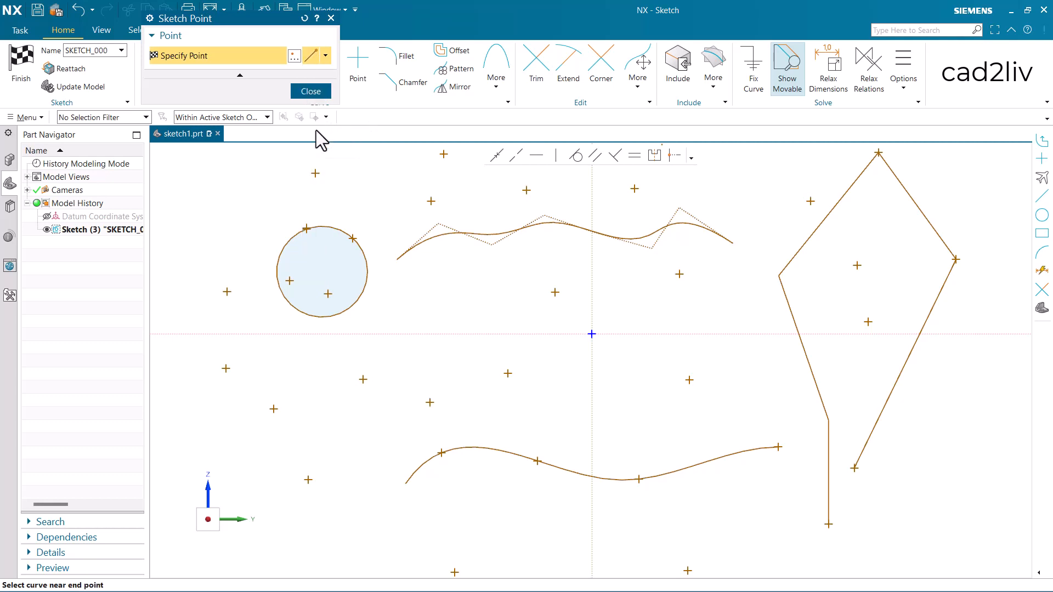
pyautogui.click(819, 386)
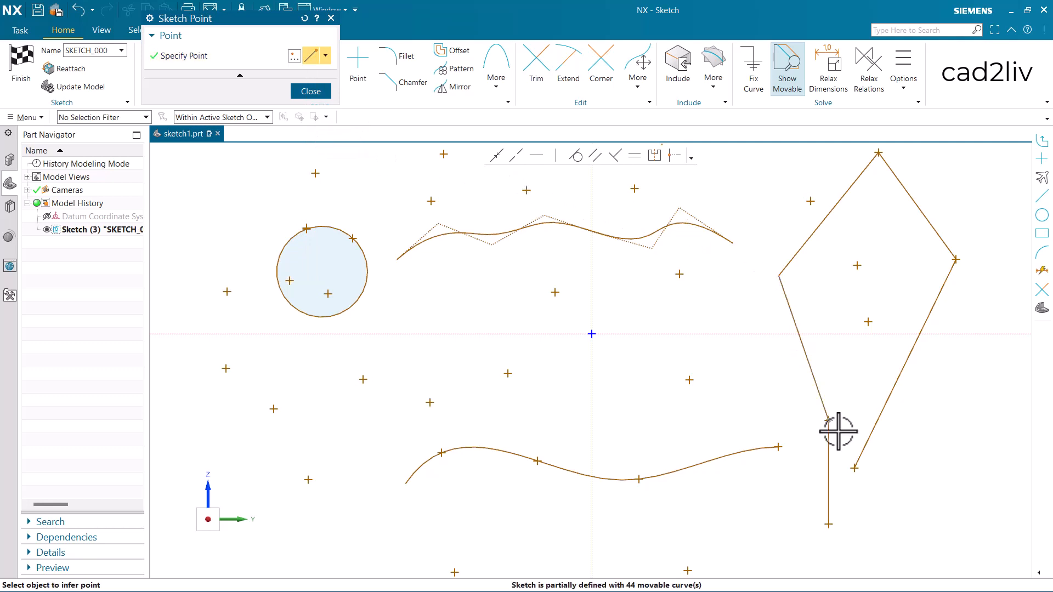
pyautogui.click(783, 284)
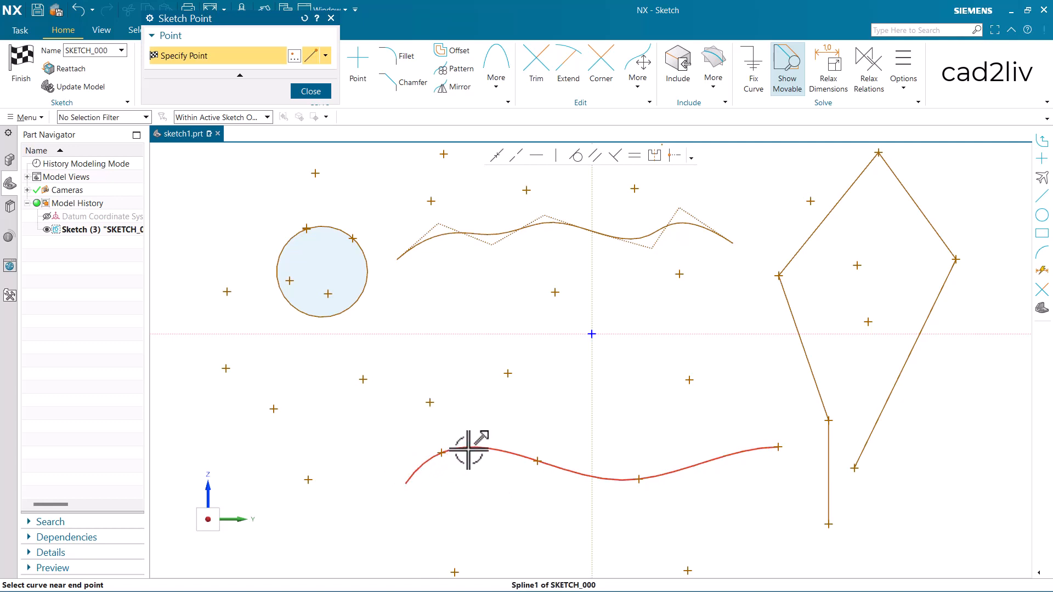
pyautogui.click(411, 484)
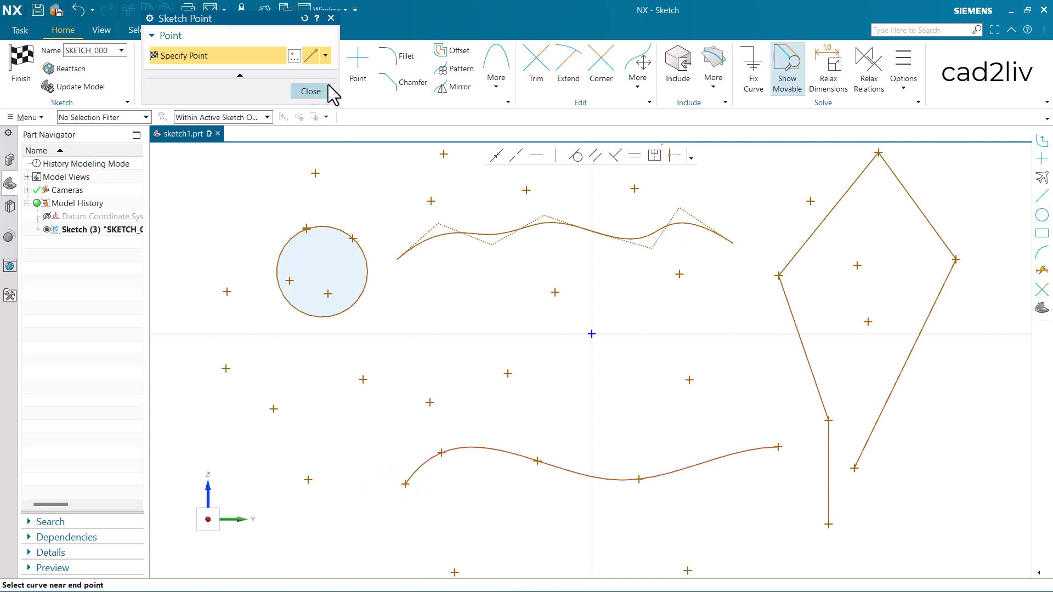
# - Using the Control Point method, place one point at the lower spline's dip and three along the upper spline, and end the point command
pyautogui.click(326, 55)
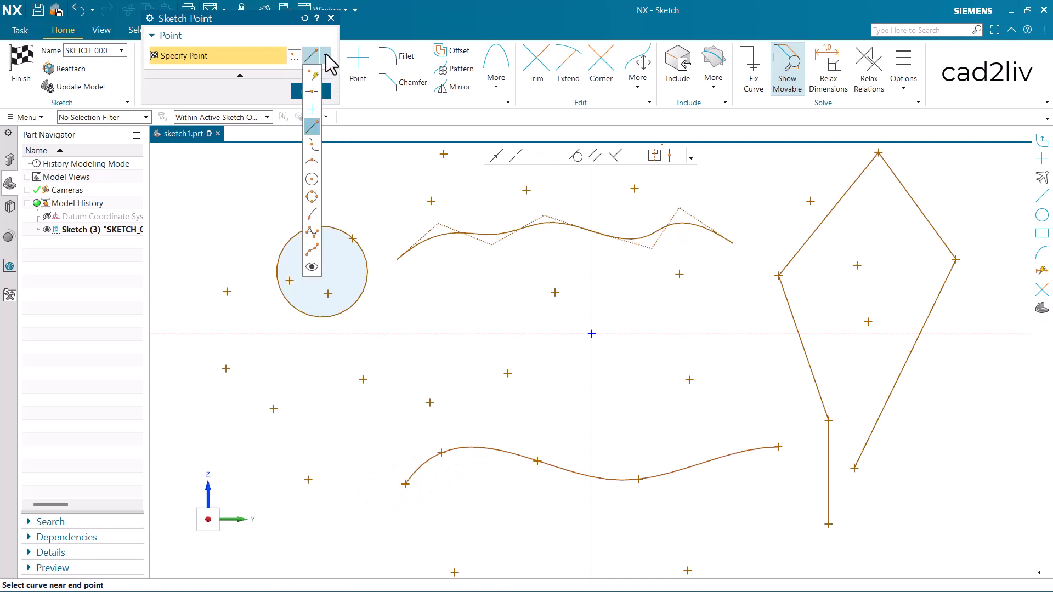
pyautogui.click(311, 145)
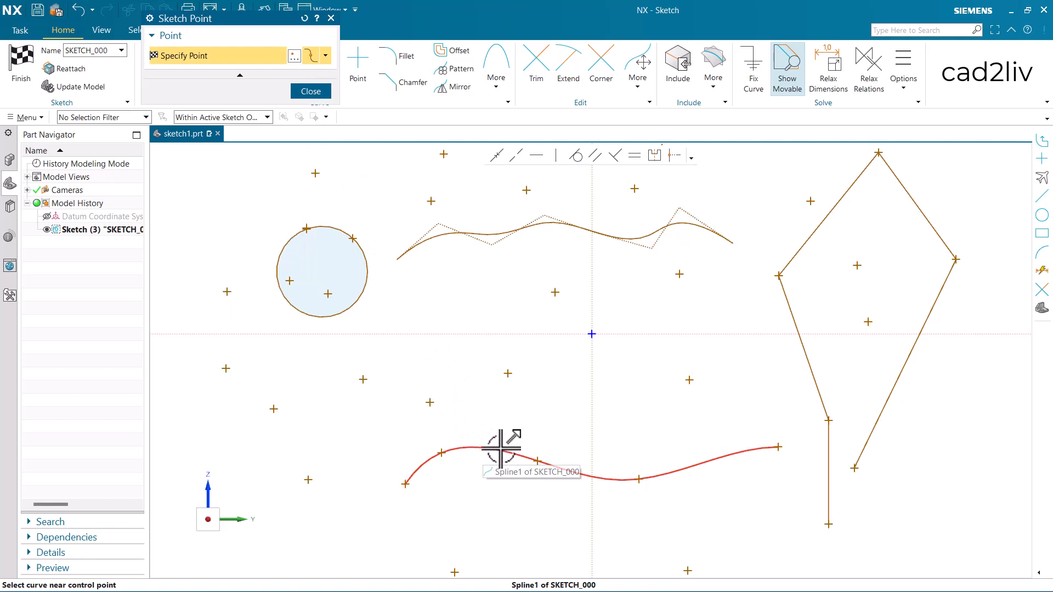
pyautogui.click(661, 476)
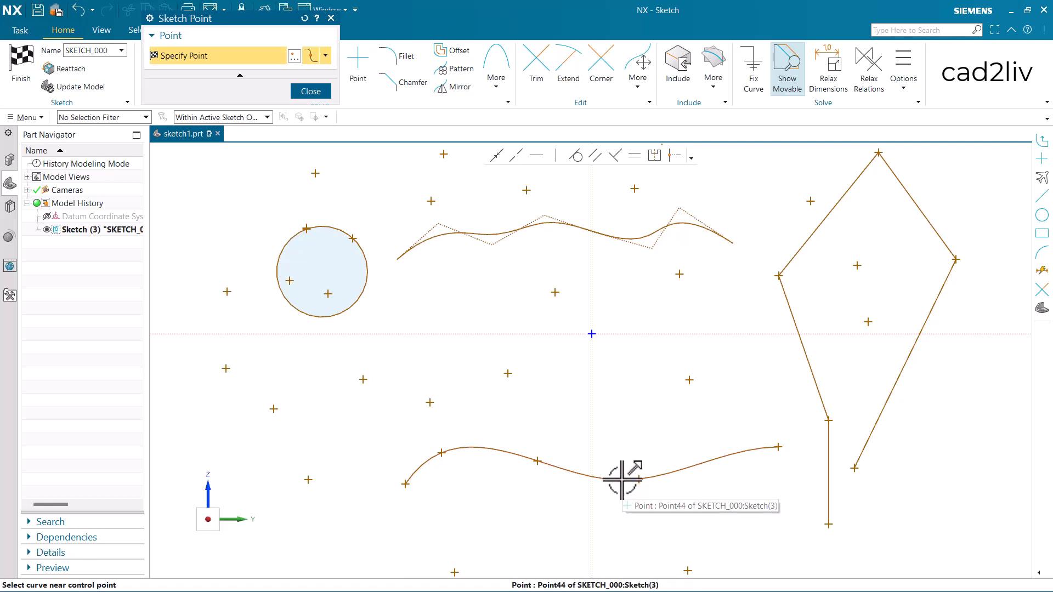
pyautogui.click(488, 233)
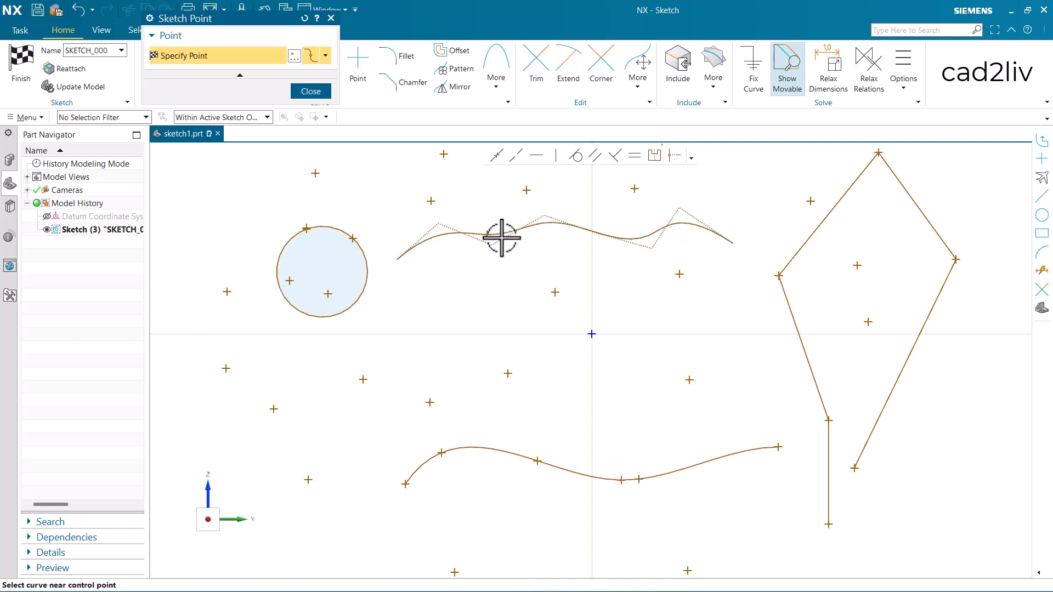
pyautogui.click(544, 223)
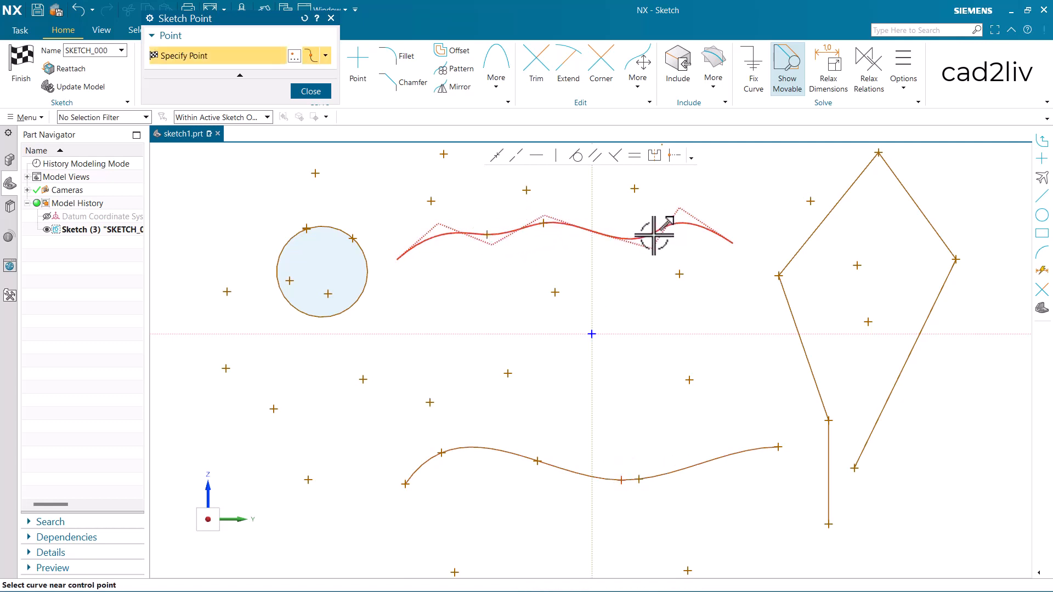
pyautogui.click(649, 234)
pyautogui.click(326, 56)
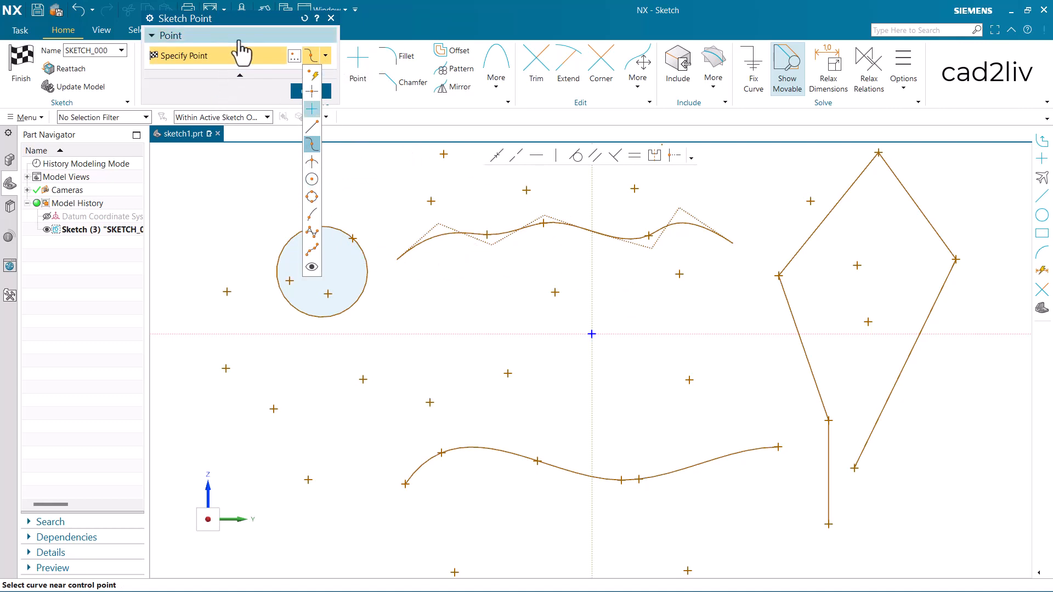
pyautogui.click(329, 20)
pyautogui.click(332, 20)
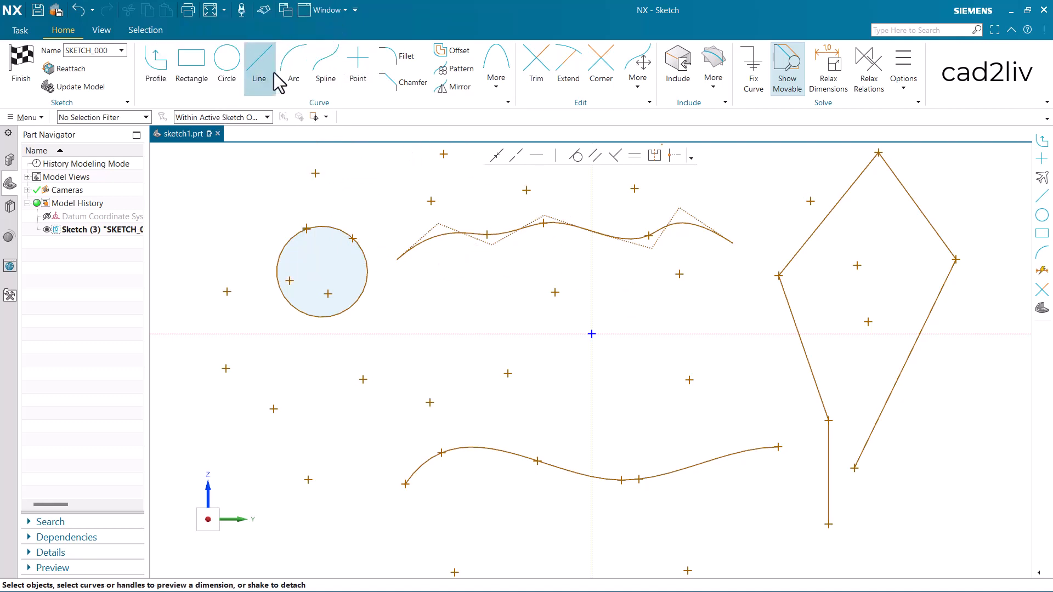
# - Draw a nearly straight vertical arc crossing the left part of the upper spline, starting at about XC -70, YC 69
pyautogui.click(295, 60)
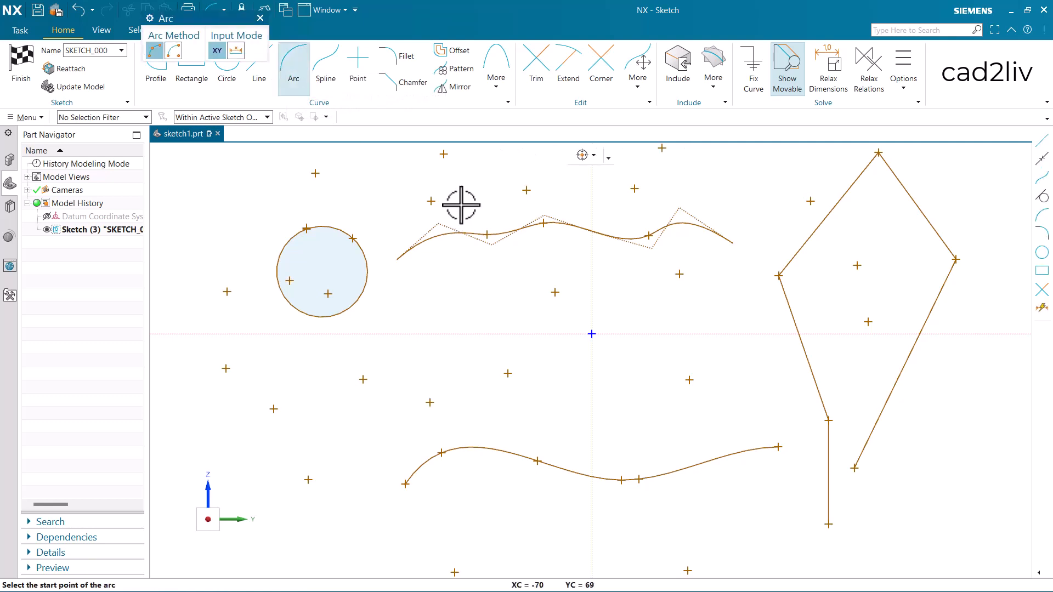
pyautogui.click(460, 205)
pyautogui.click(461, 289)
pyautogui.click(461, 257)
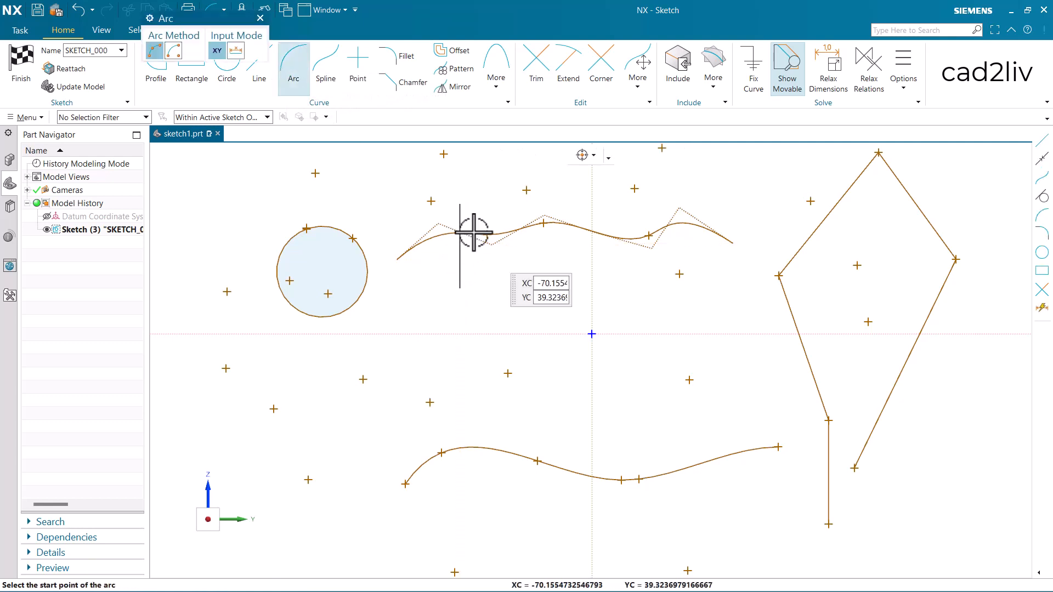
pyautogui.press('Escape')
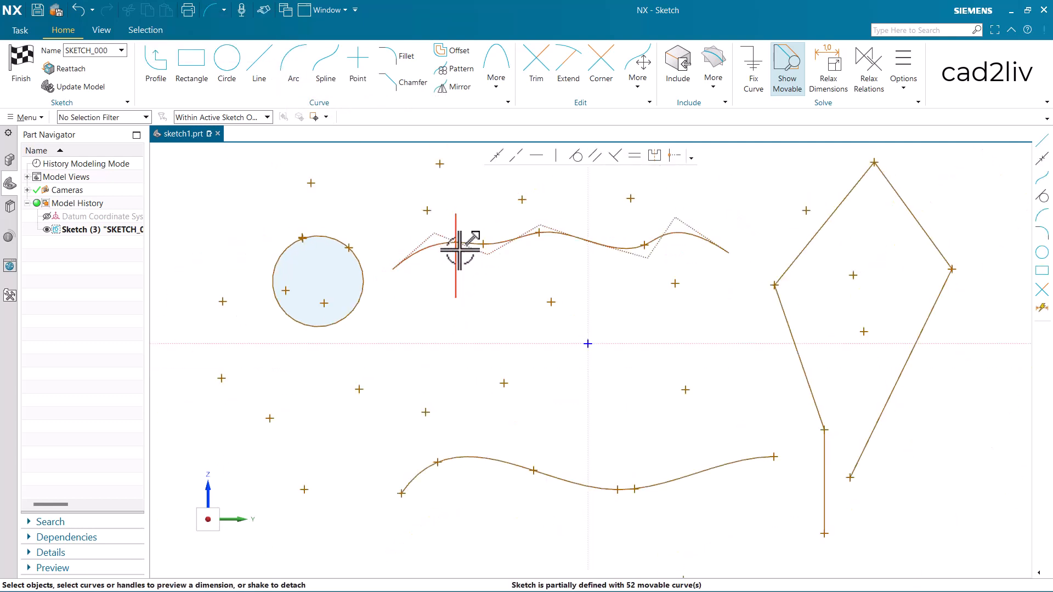
# - Using the Intersection Point method, place a point where the vertical arc crosses the upper spline
pyautogui.scroll(5, 459, 250)
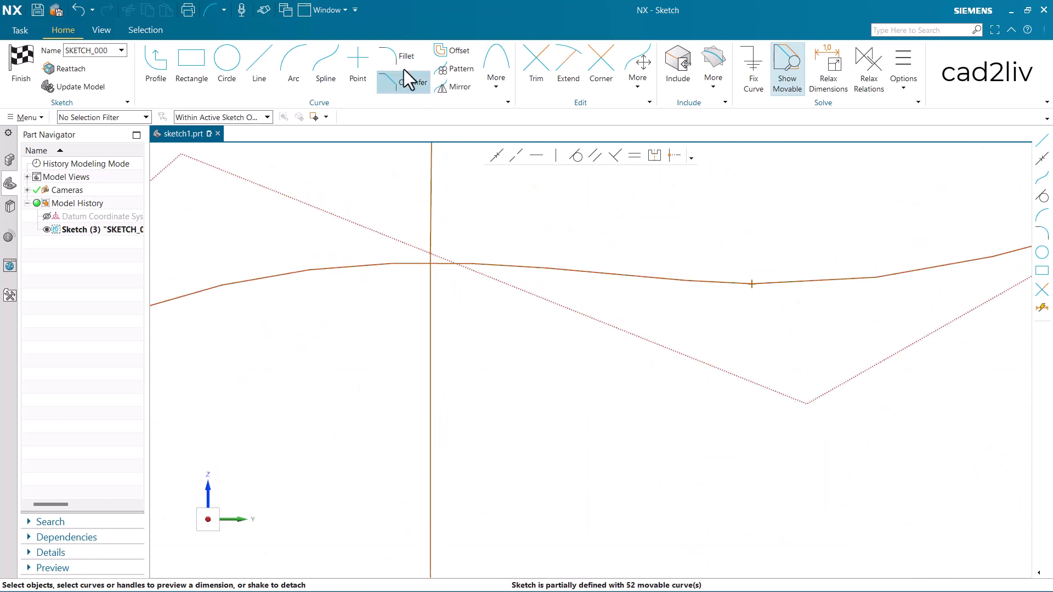
pyautogui.click(358, 59)
pyautogui.click(325, 56)
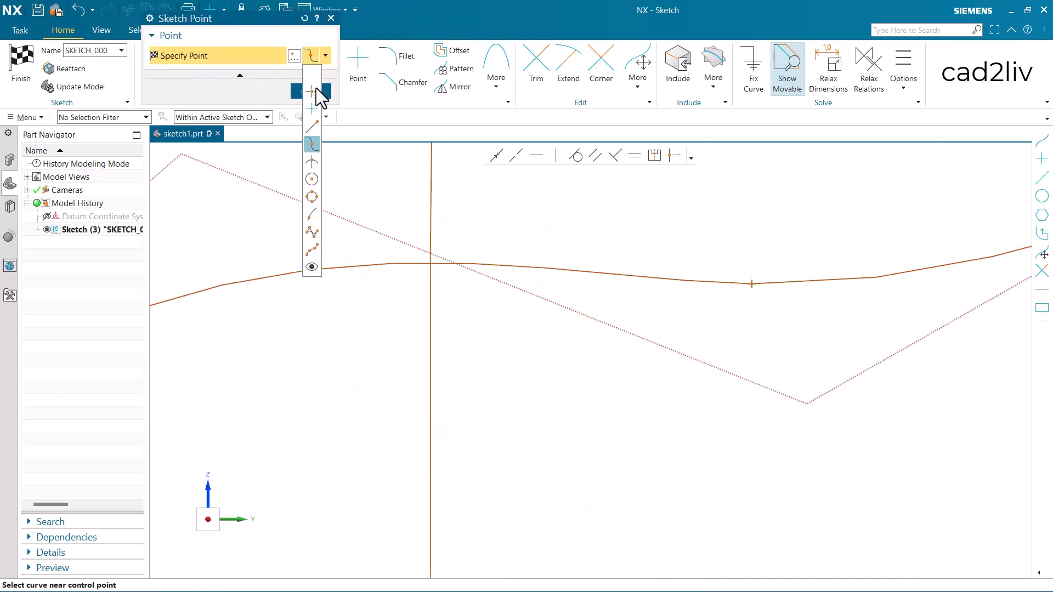
pyautogui.click(309, 163)
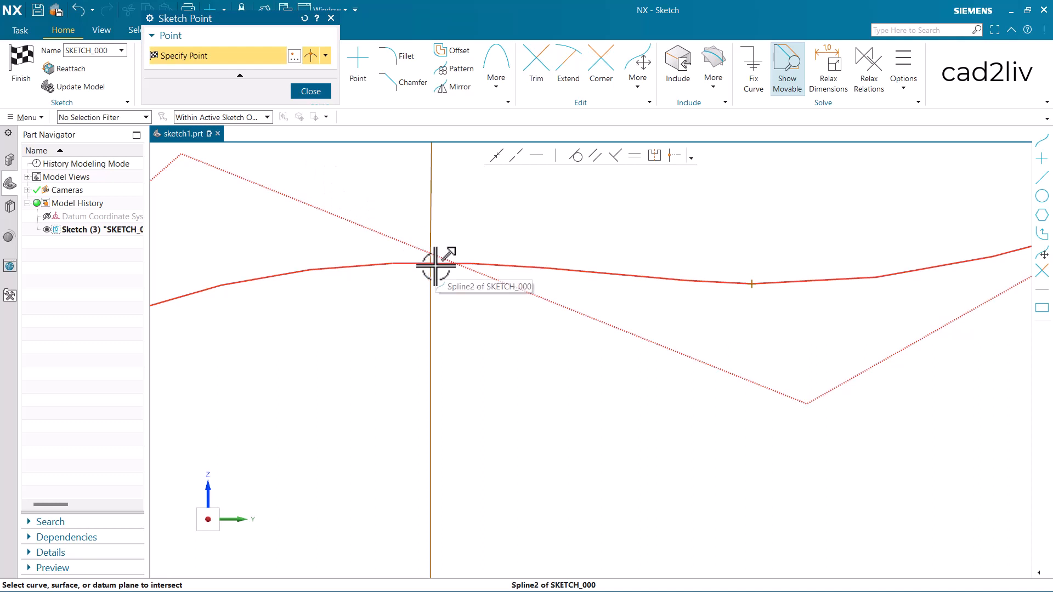
pyautogui.click(440, 266)
pyautogui.click(432, 229)
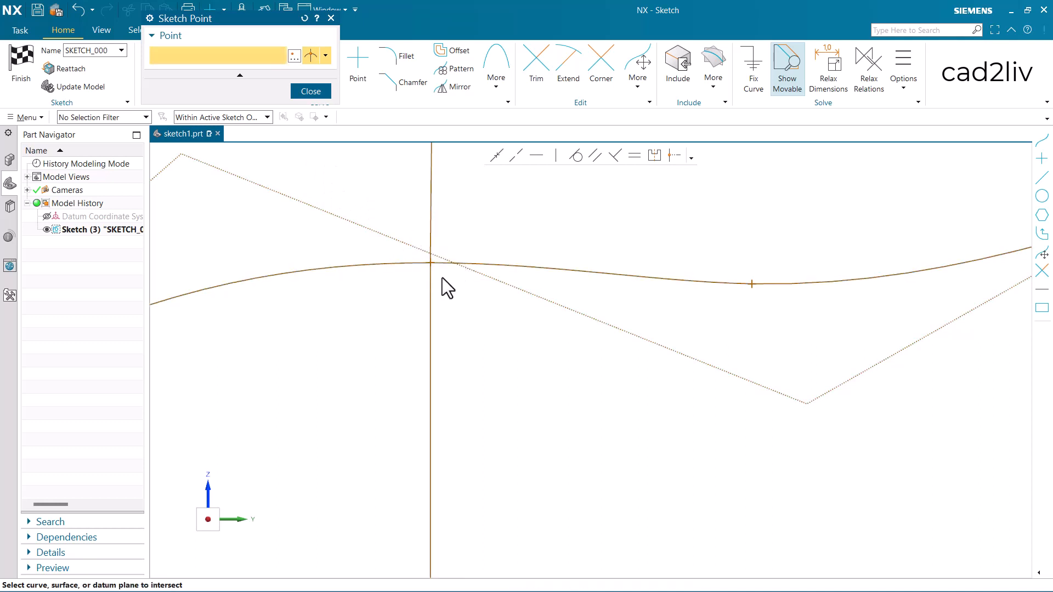
pyautogui.click(311, 91)
pyautogui.scroll(-3, 435, 258)
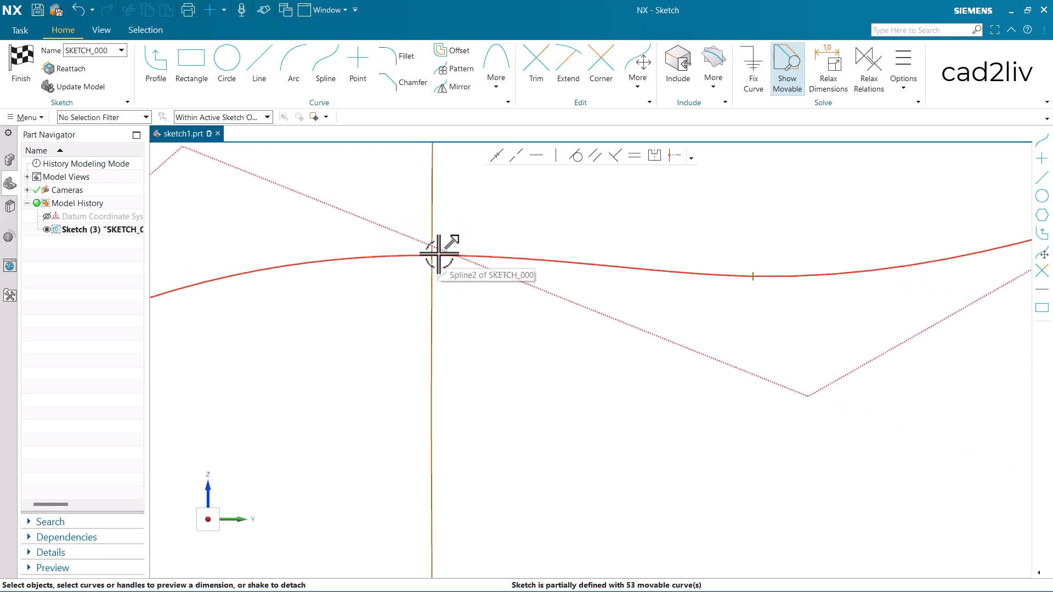
pyautogui.scroll(6, 437, 245)
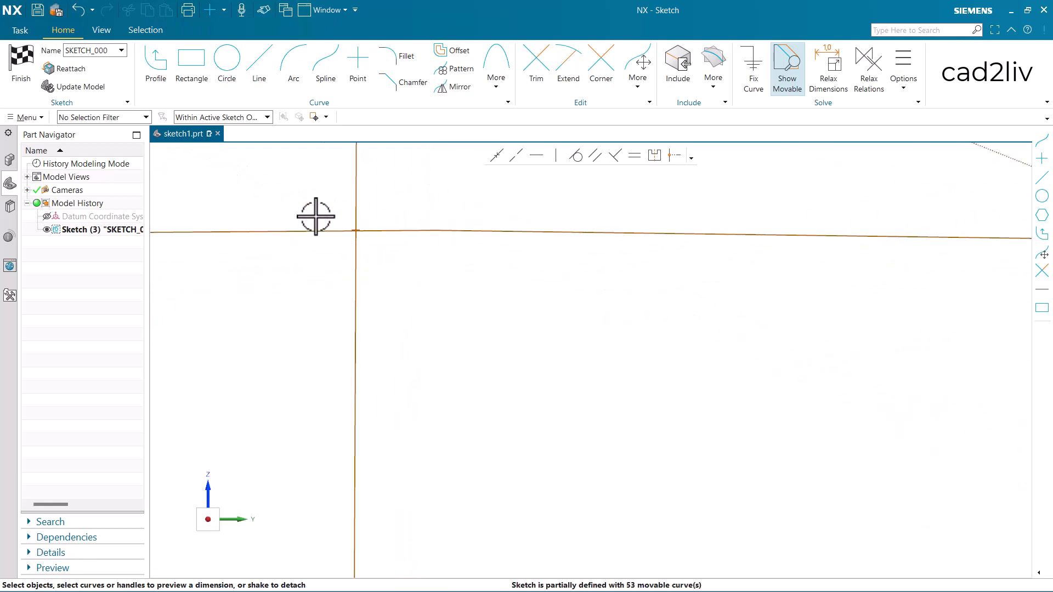
pyautogui.scroll(4, 428, 237)
pyautogui.scroll(-6, 381, 256)
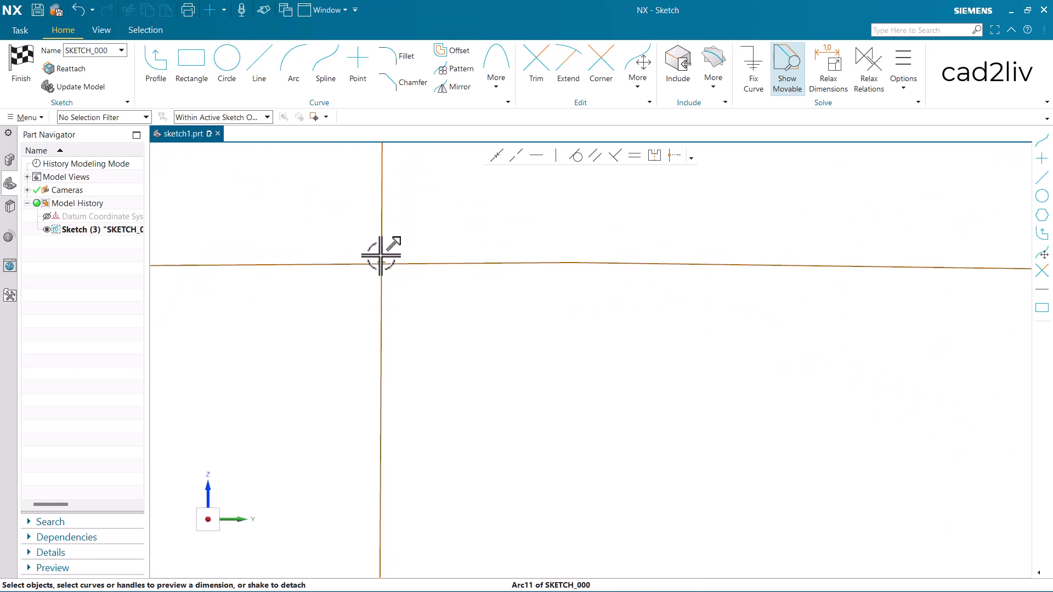
pyautogui.scroll(-10, 398, 273)
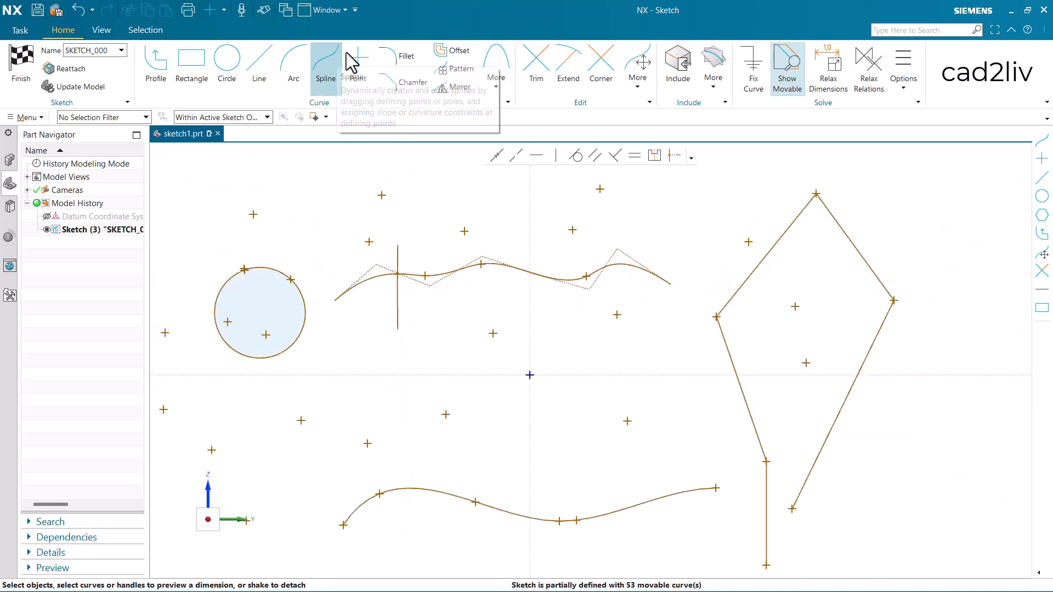
# - Restart the Point command, switch its method to Arc/Ellipse/Sphere Center, and end the command
pyautogui.click(359, 65)
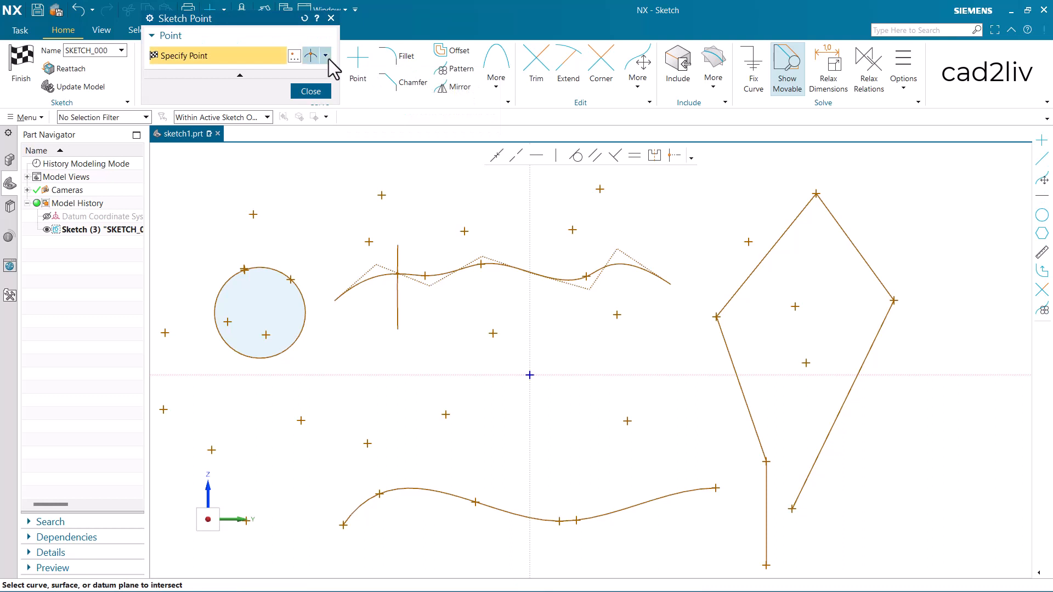
pyautogui.click(325, 55)
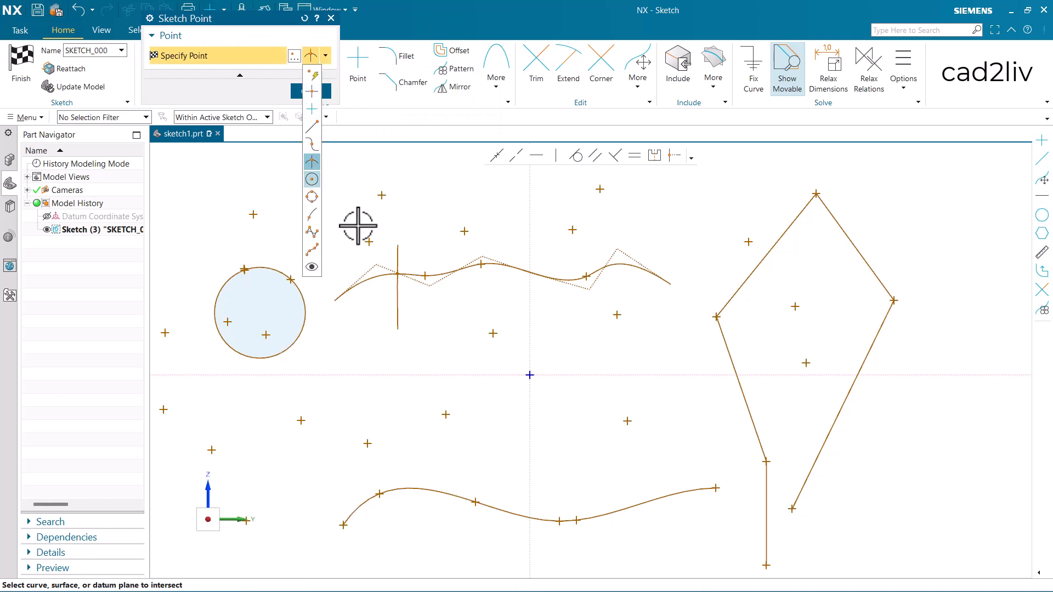
pyautogui.scroll(5, 404, 261)
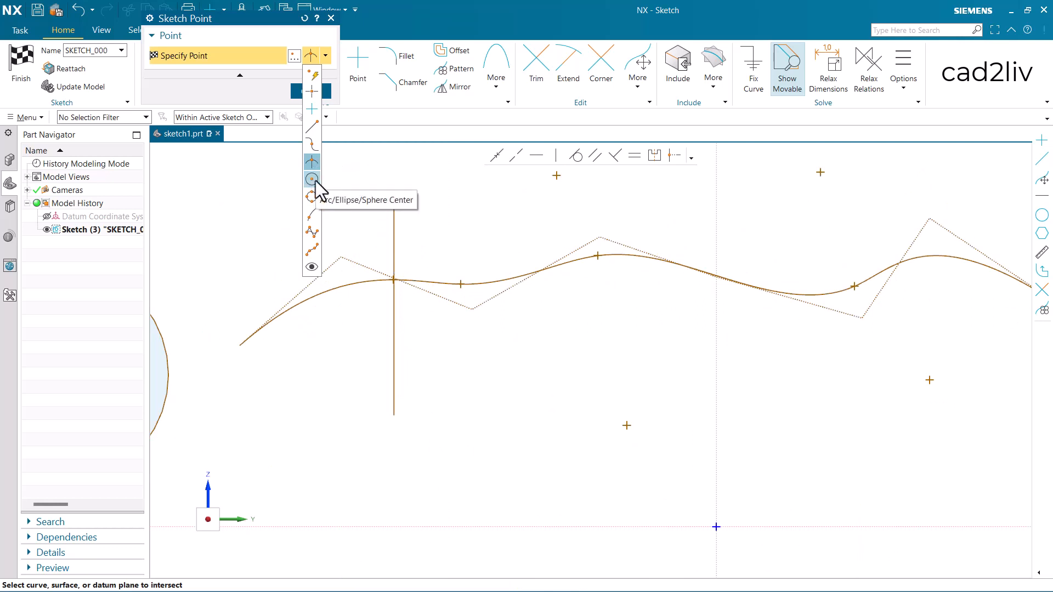
pyautogui.click(315, 180)
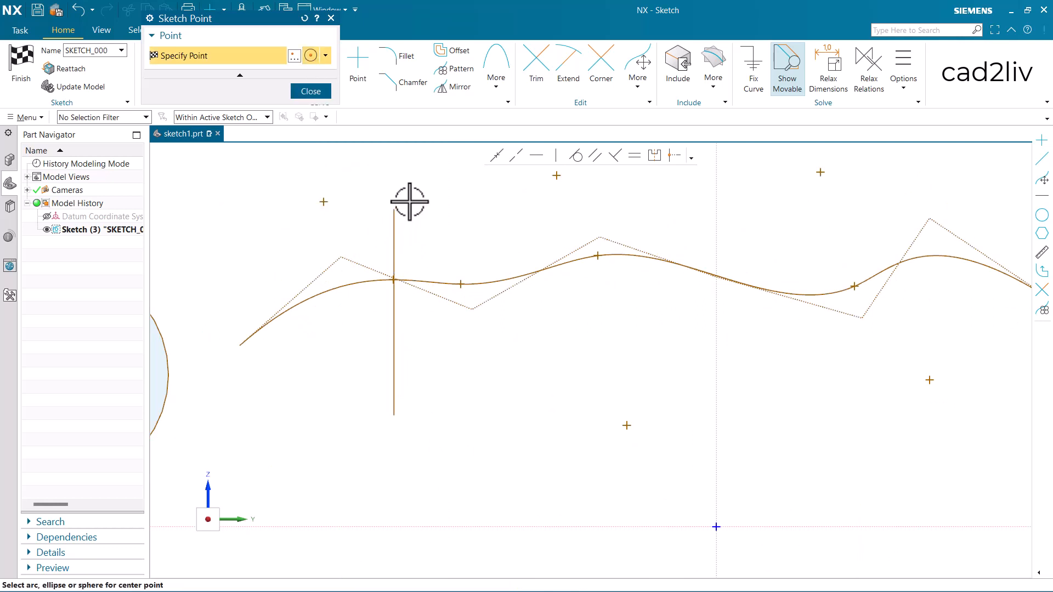
pyautogui.scroll(-2, 409, 202)
pyautogui.scroll(-3, 409, 202)
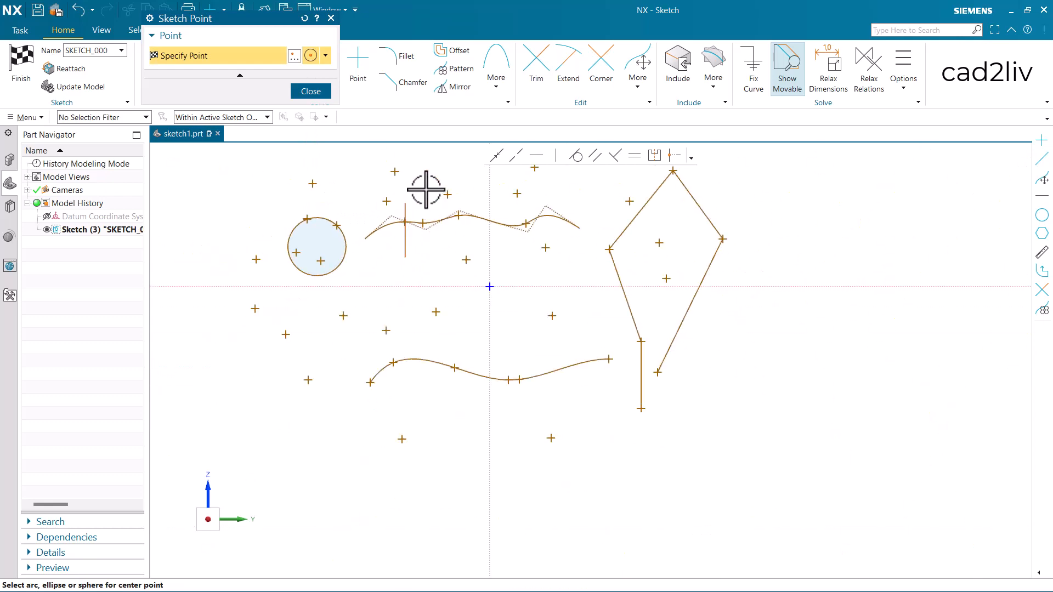
pyautogui.scroll(3, 425, 186)
pyautogui.click(311, 92)
# - Draw a tilted ellipse in the empty area to the right of the kite outline
pyautogui.scroll(2, 404, 199)
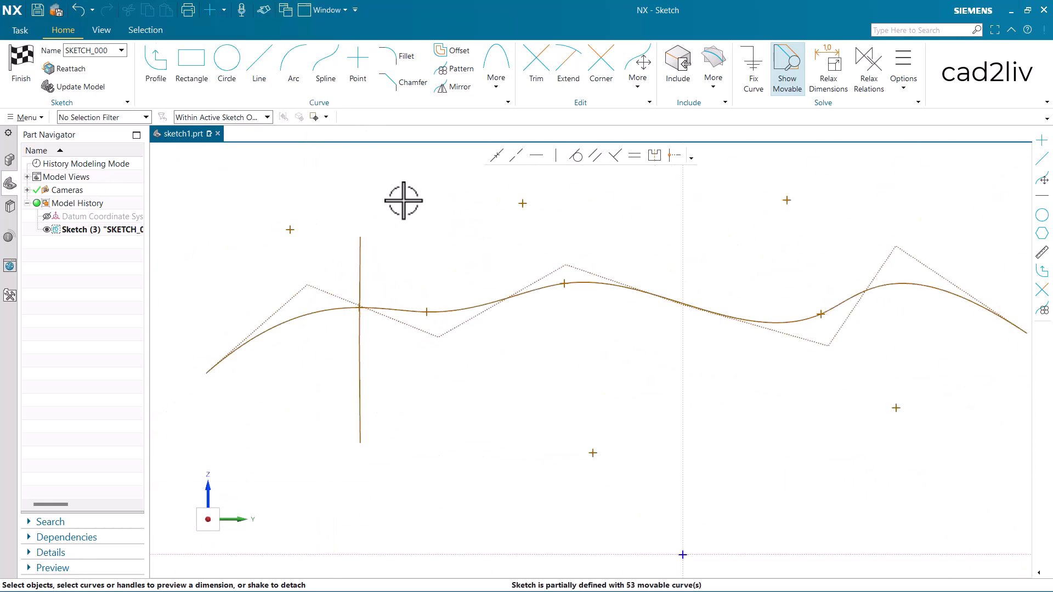
pyautogui.scroll(-6, 405, 200)
pyautogui.click(496, 82)
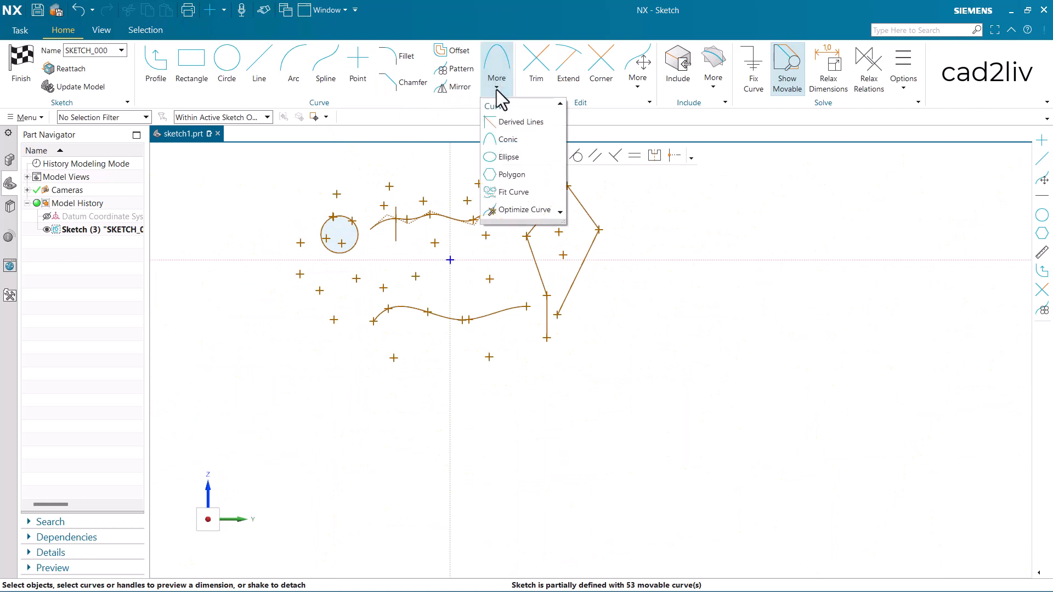
pyautogui.click(516, 175)
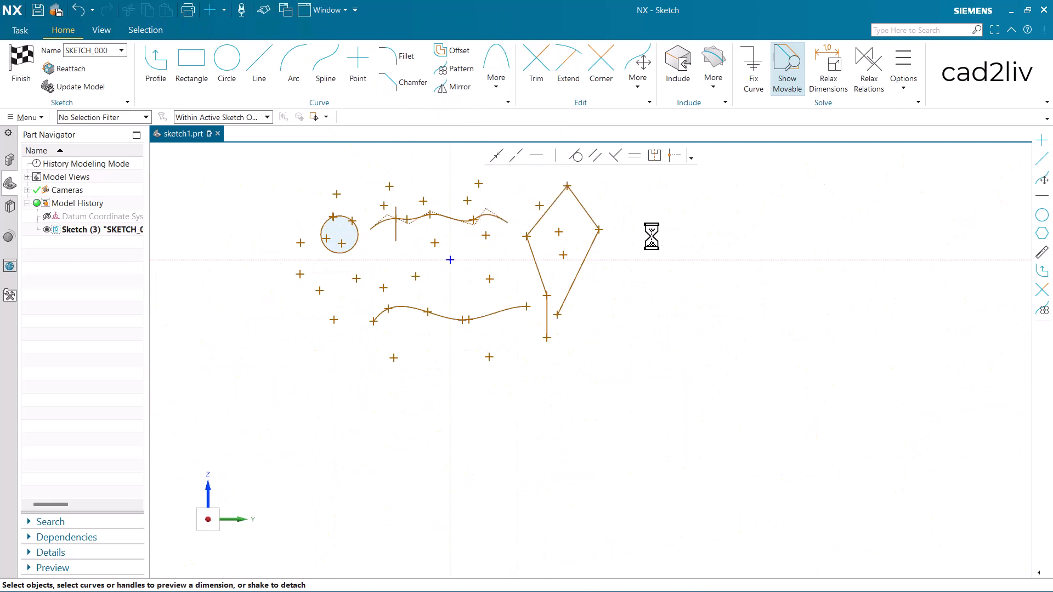
pyautogui.click(657, 314)
pyautogui.click(234, 310)
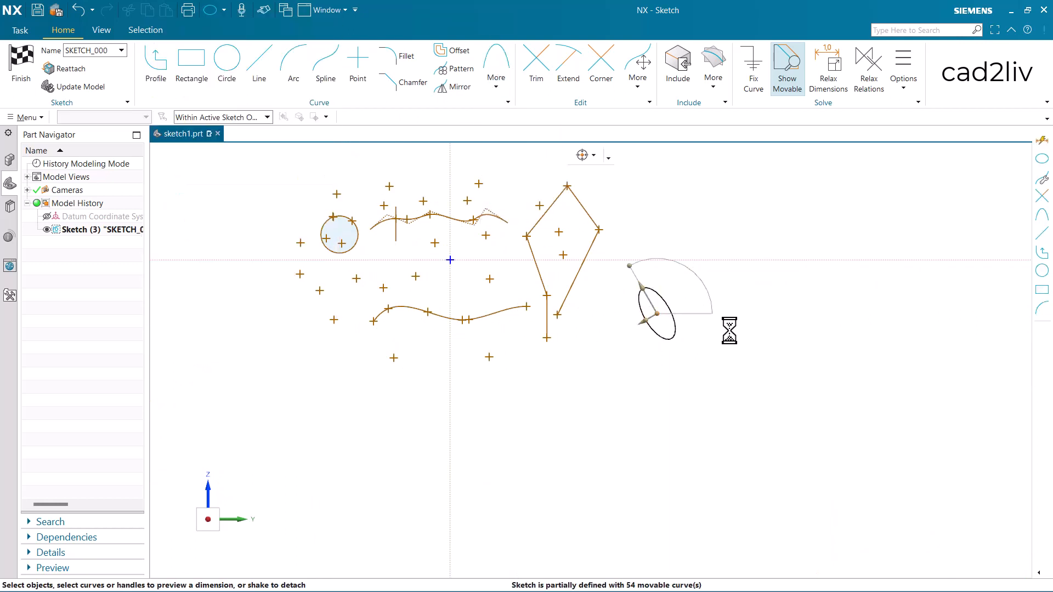
pyautogui.scroll(-3, 649, 322)
pyautogui.scroll(5, 645, 324)
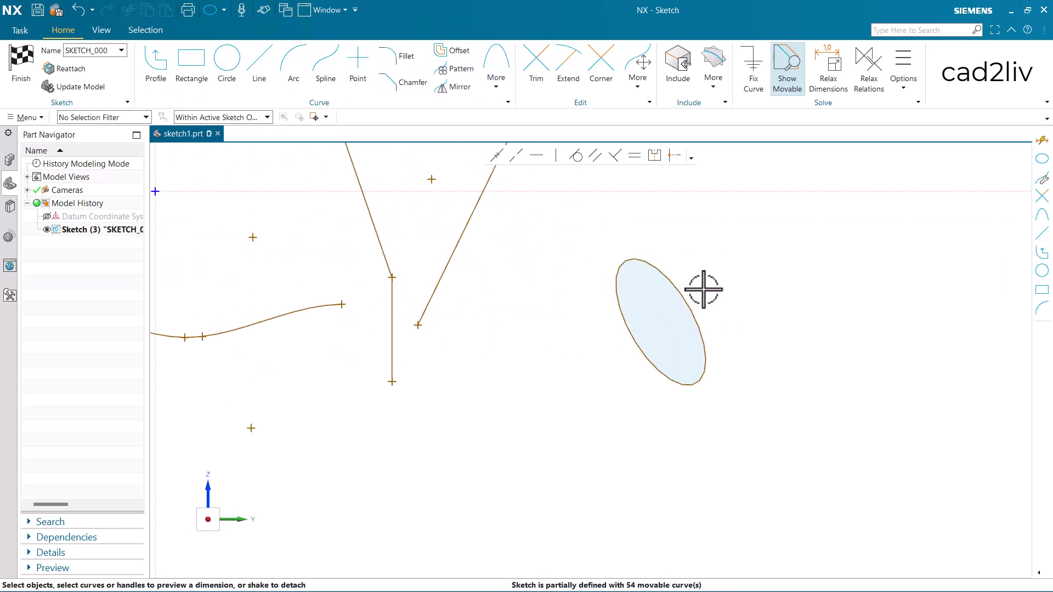
# - Using the Arc/Ellipse/Sphere Center method, place a point at the ellipse's center
pyautogui.click(361, 60)
pyautogui.click(325, 56)
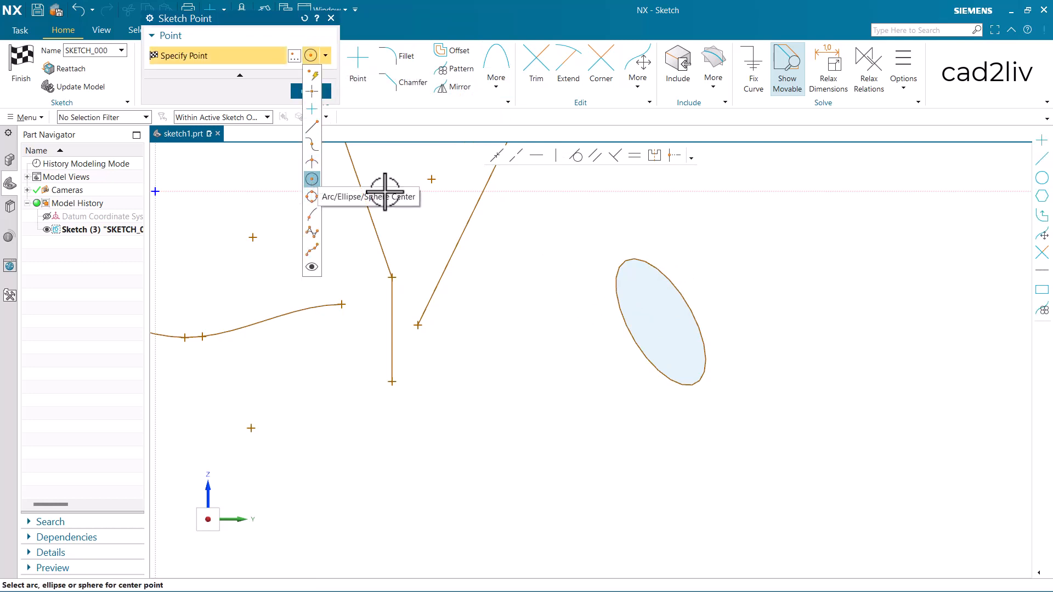
pyautogui.click(673, 280)
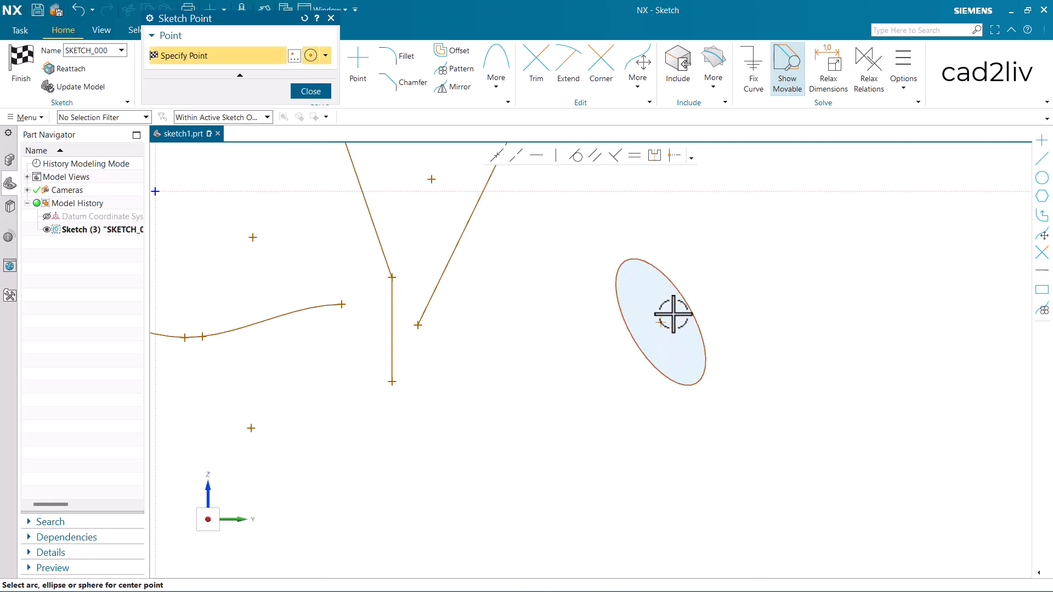
# - Using the Quadrant Point method, place points at the circle's left and bottom quadrants
pyautogui.click(325, 55)
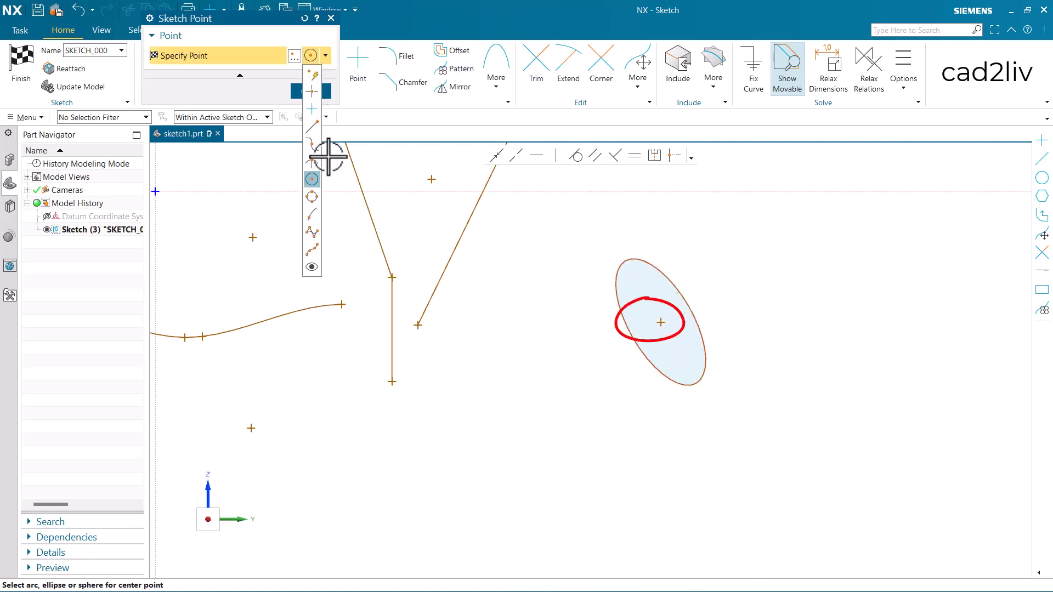
pyautogui.click(312, 196)
pyautogui.scroll(4, 658, 318)
pyautogui.scroll(-10, 666, 313)
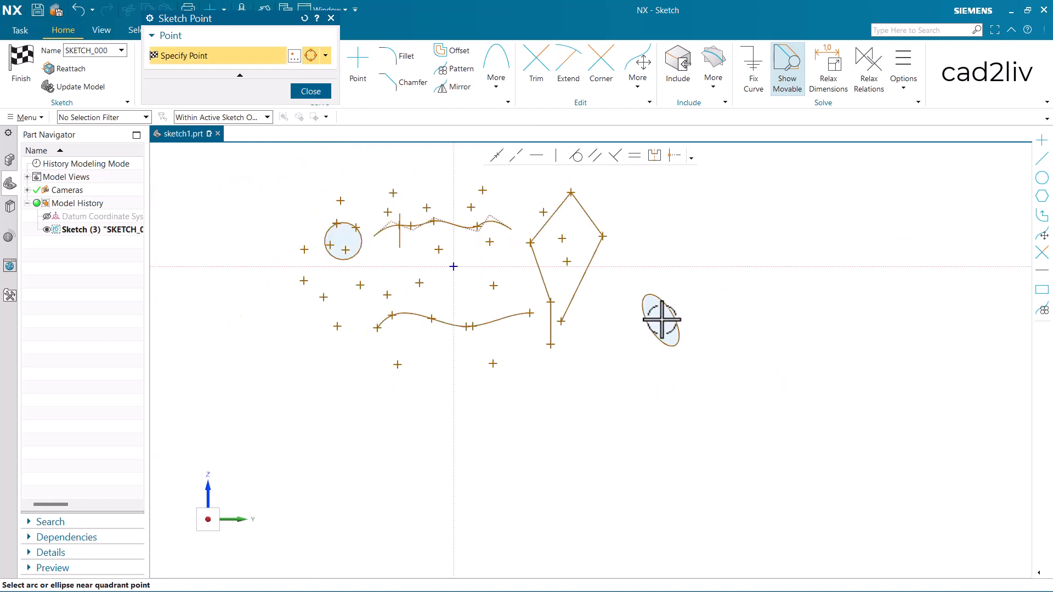
pyautogui.scroll(8, 466, 264)
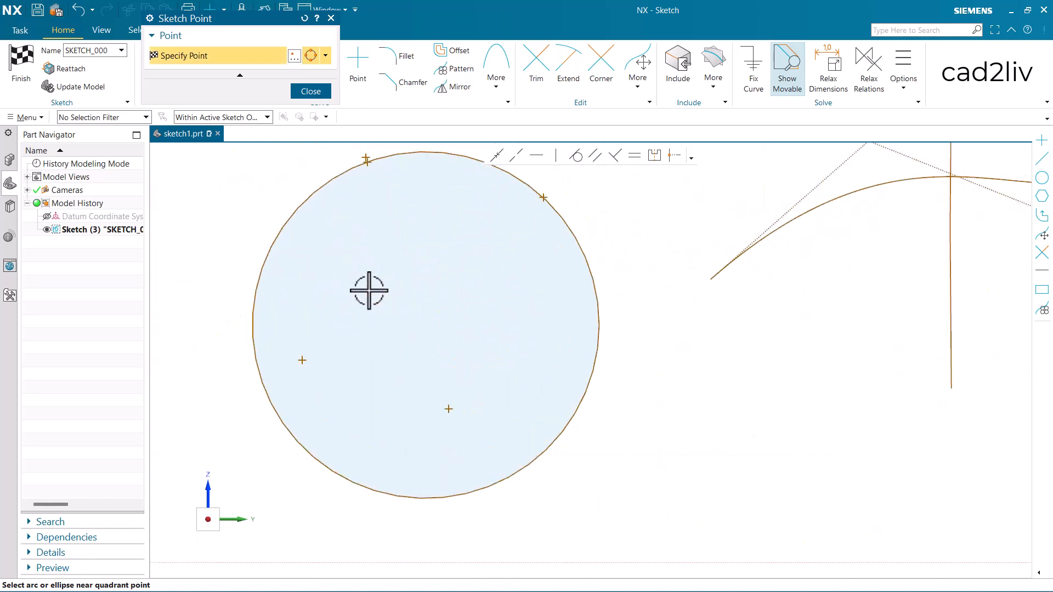
pyautogui.click(254, 314)
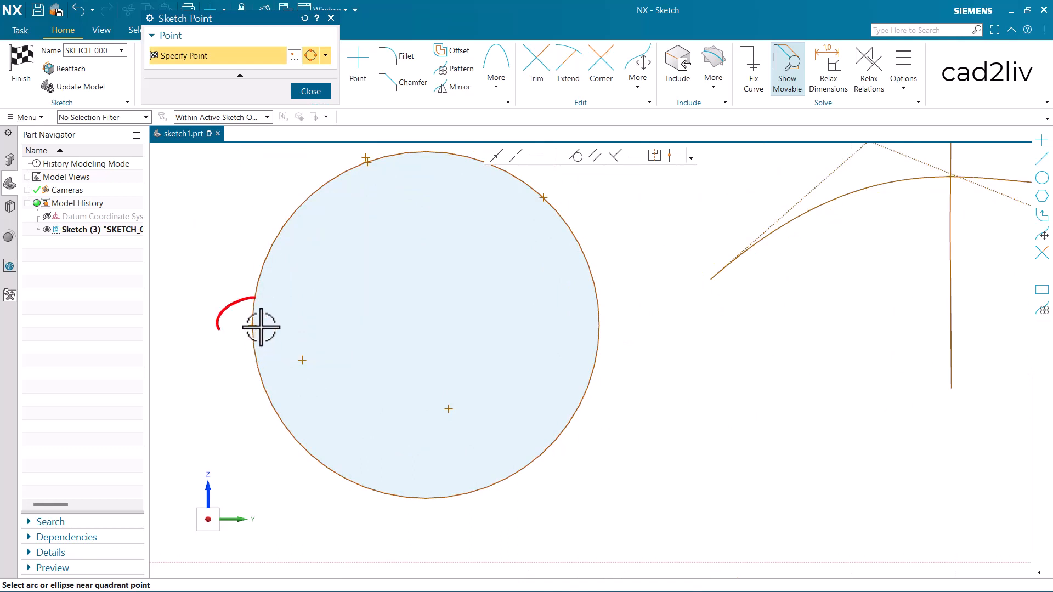
pyautogui.click(429, 503)
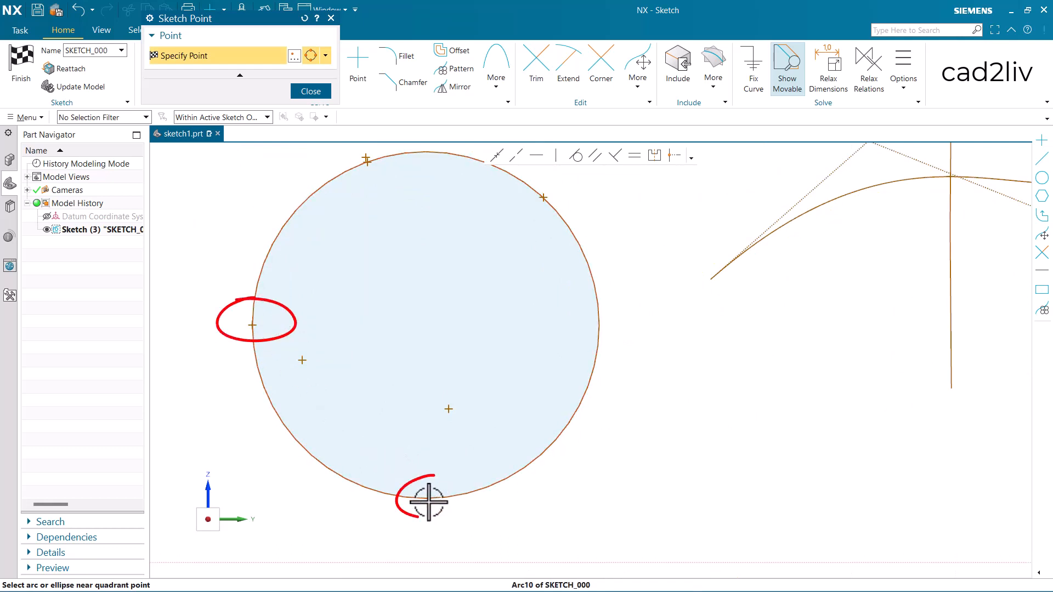
# - Using the Point on Curve/Edge method, place seven points along the right and lower-right side of the circle
pyautogui.click(325, 55)
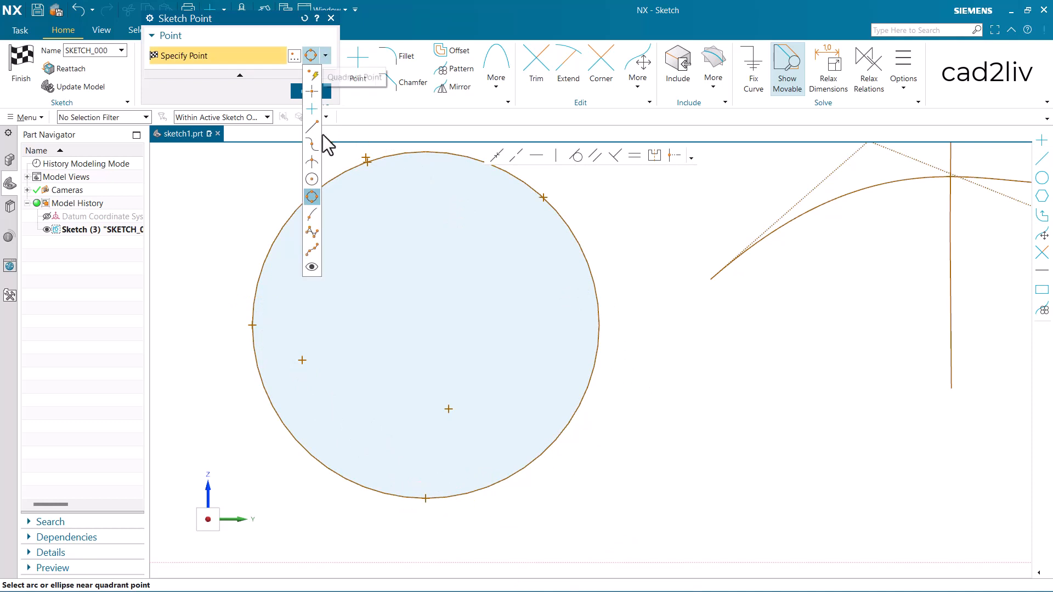
pyautogui.click(312, 215)
pyautogui.click(589, 265)
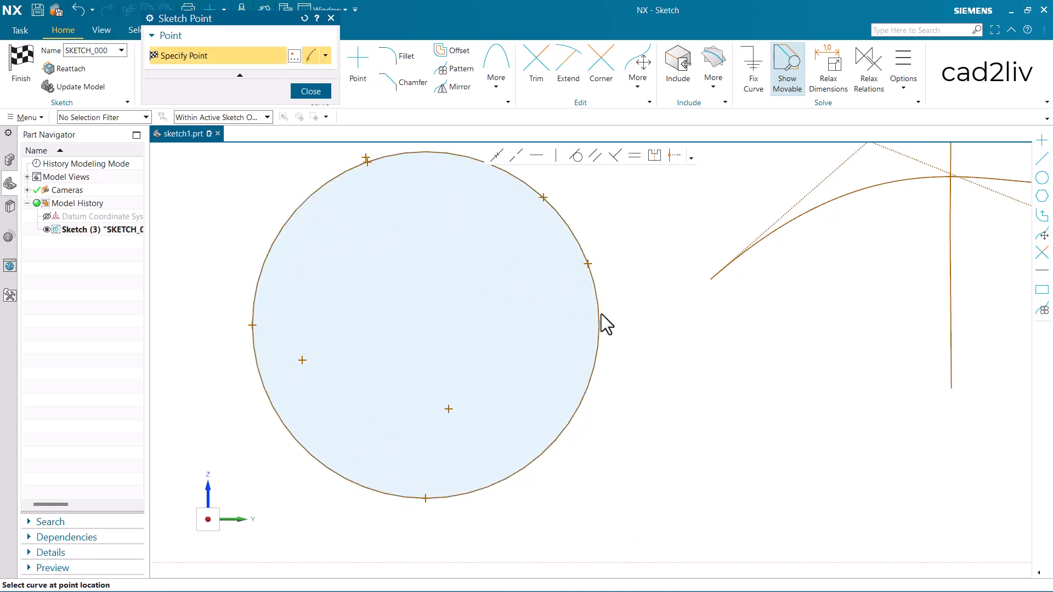
pyautogui.click(599, 313)
pyautogui.click(593, 372)
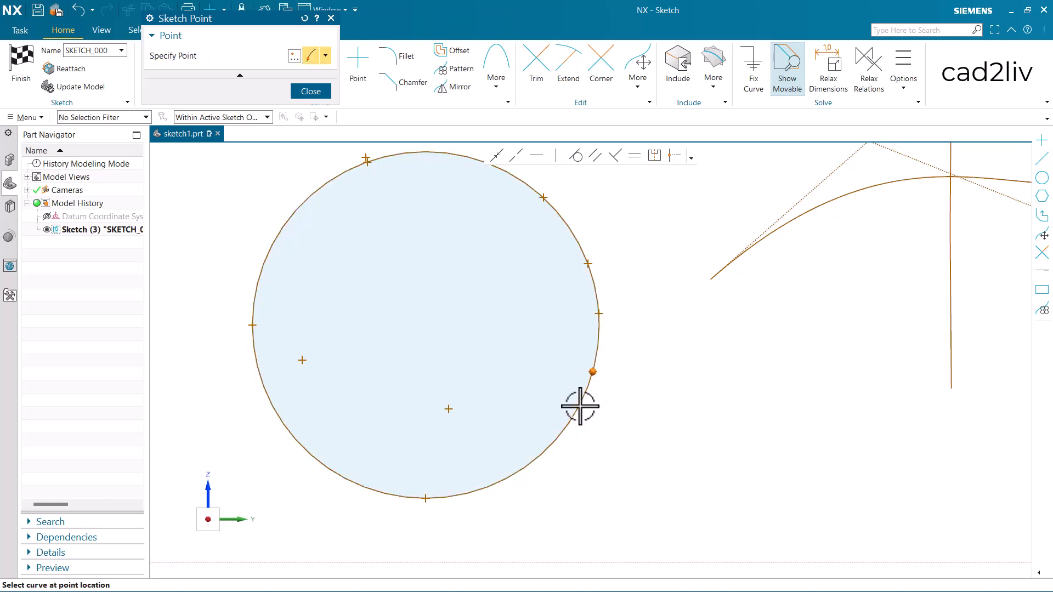
pyautogui.click(579, 408)
pyautogui.click(557, 439)
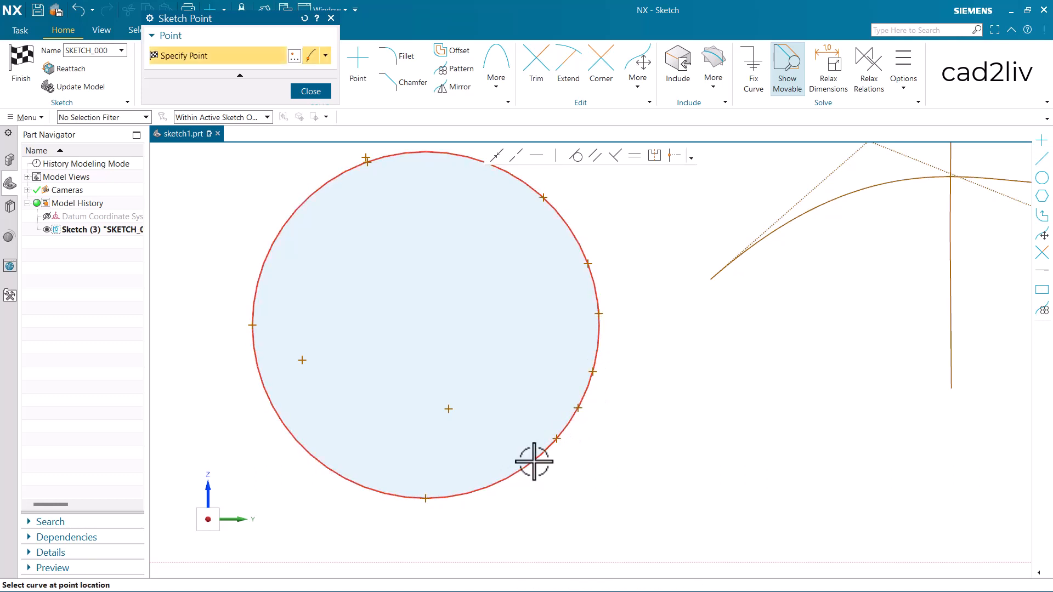
pyautogui.click(533, 461)
pyautogui.click(499, 482)
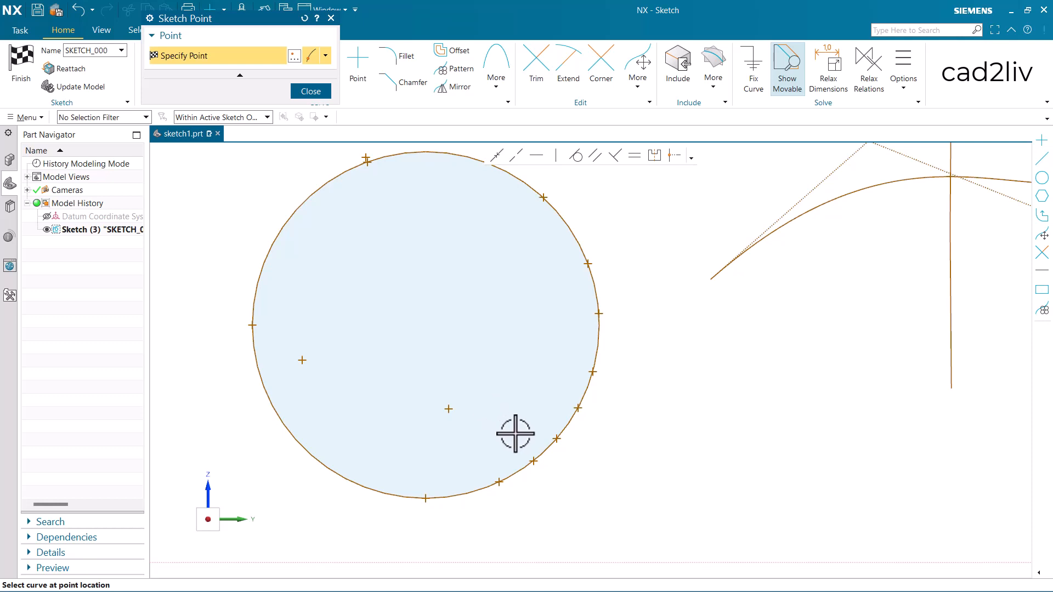
pyautogui.scroll(6, 521, 433)
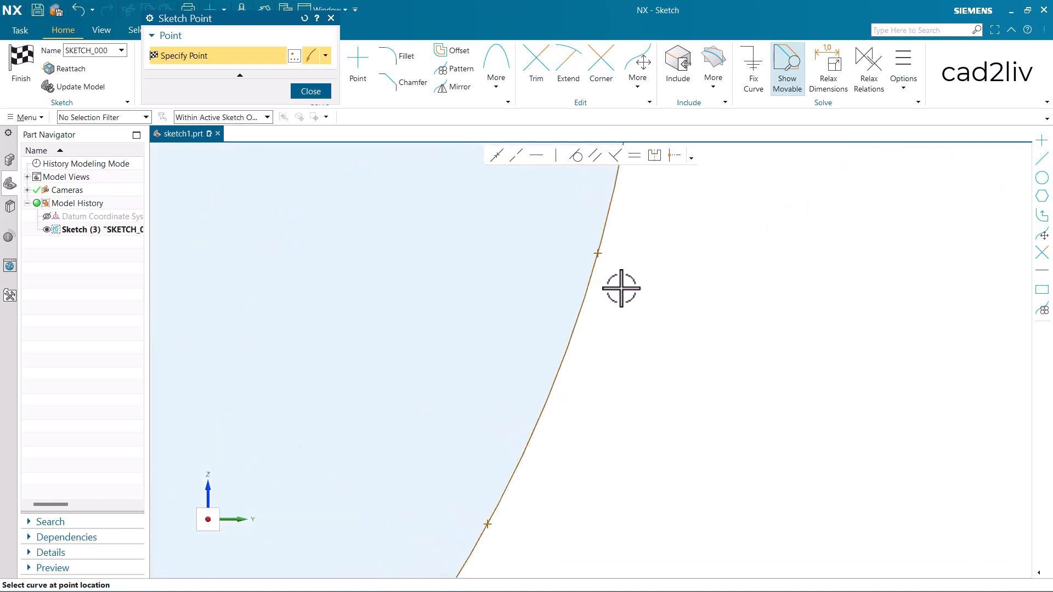
# - Using the spline pole method, place points on the first three poles and the last peak pole of the upper spline
pyautogui.click(326, 56)
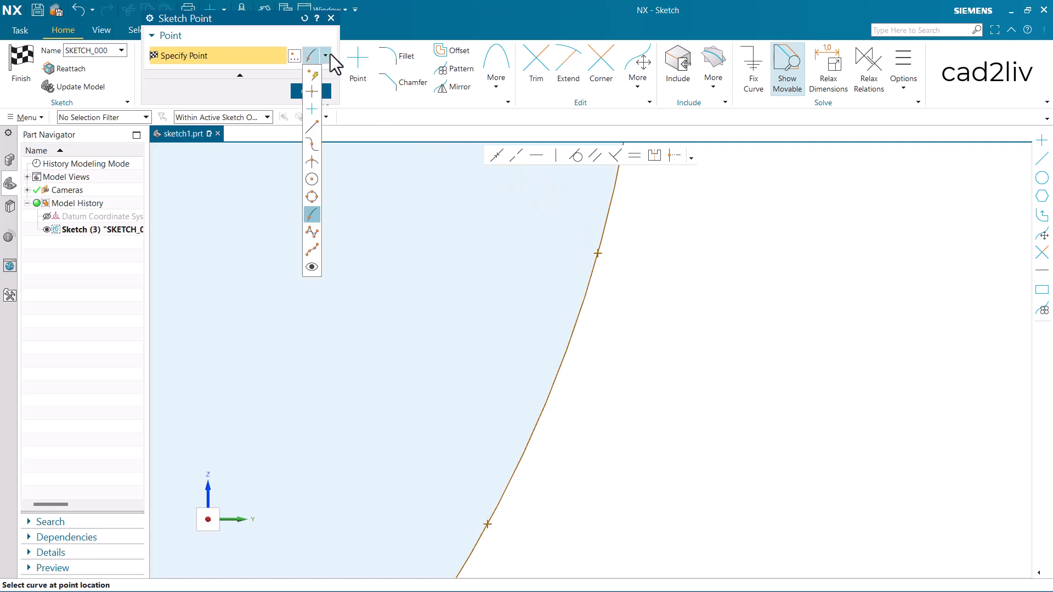
pyautogui.click(311, 234)
pyautogui.scroll(-2, 439, 309)
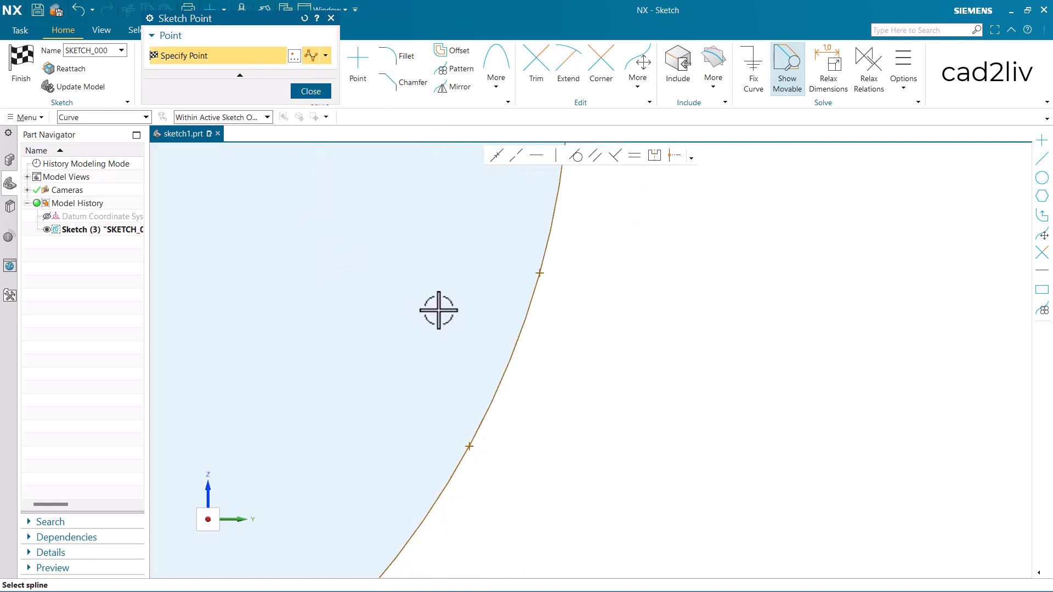
pyautogui.scroll(-4, 438, 310)
pyautogui.scroll(5, 513, 271)
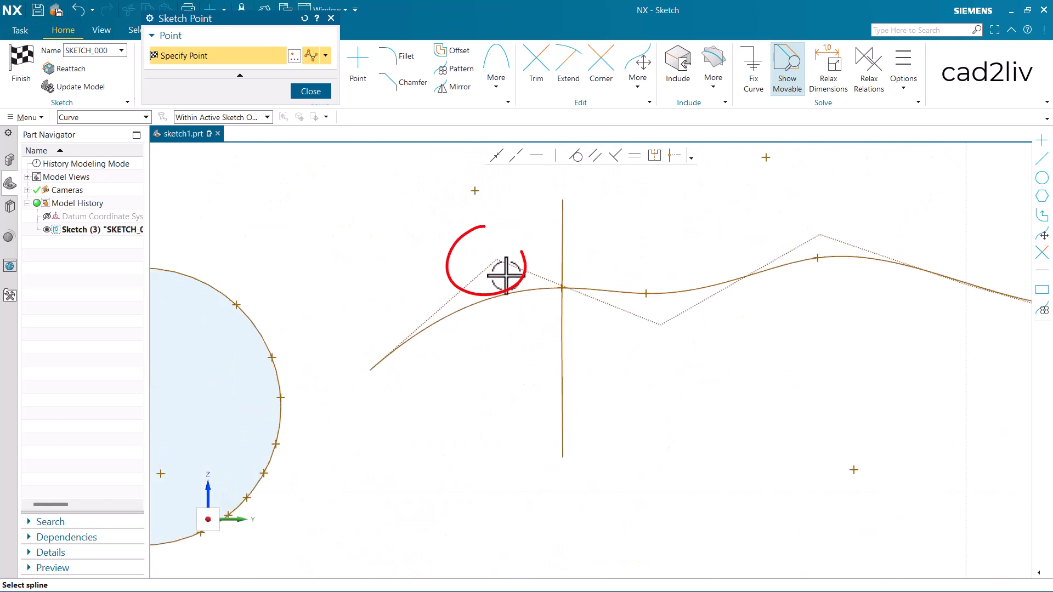
pyautogui.click(510, 262)
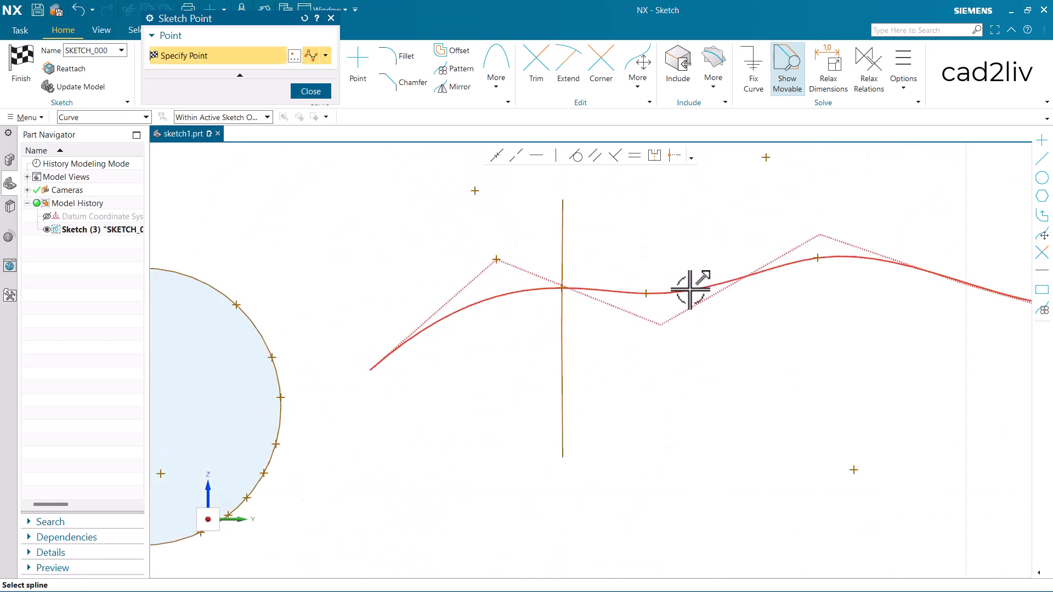
pyautogui.scroll(-3, 570, 253)
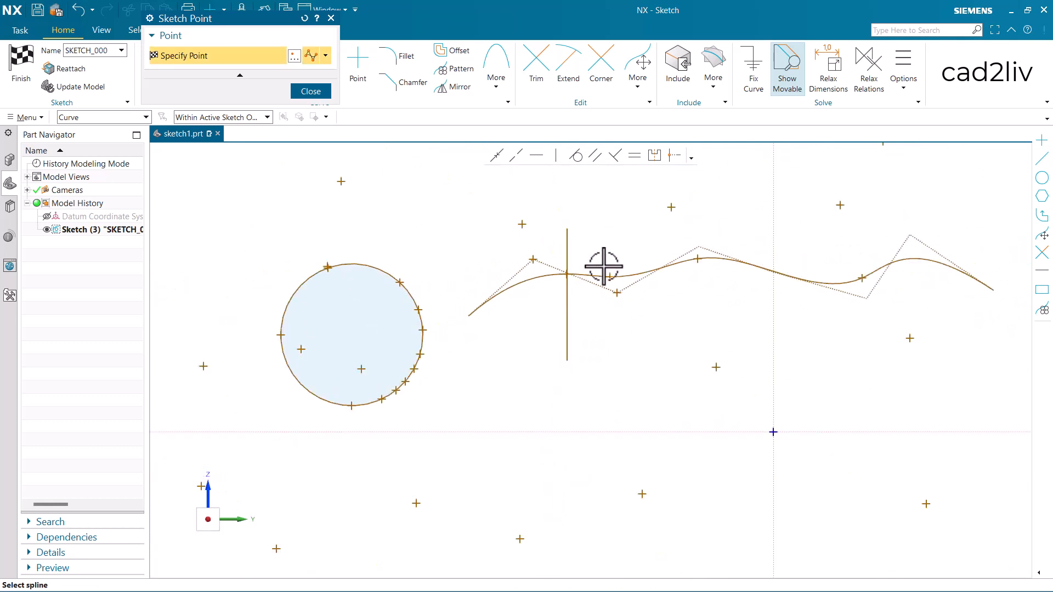
pyautogui.scroll(3, 769, 249)
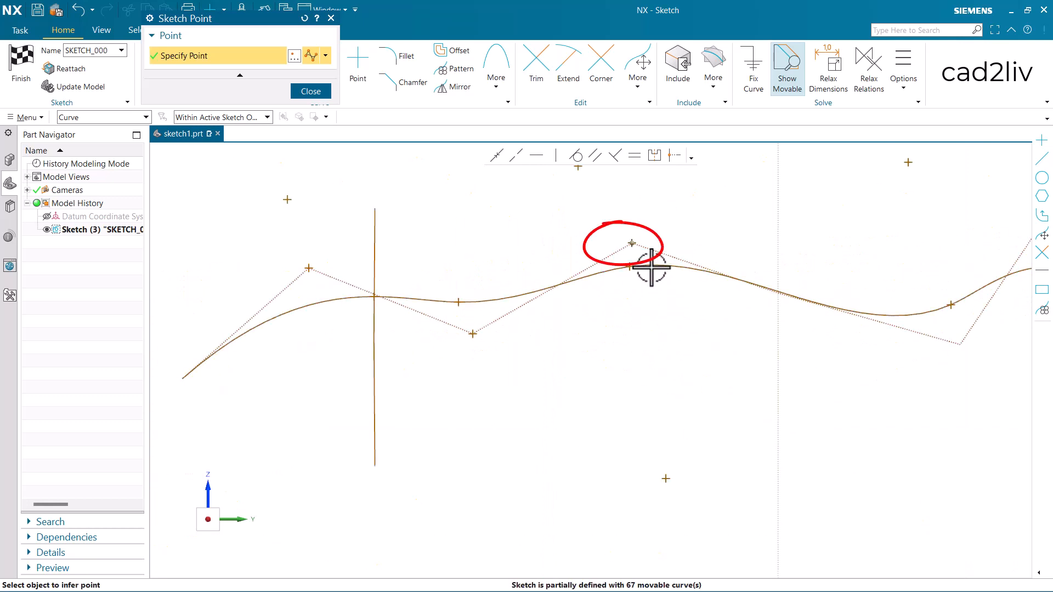
pyautogui.scroll(2, 546, 225)
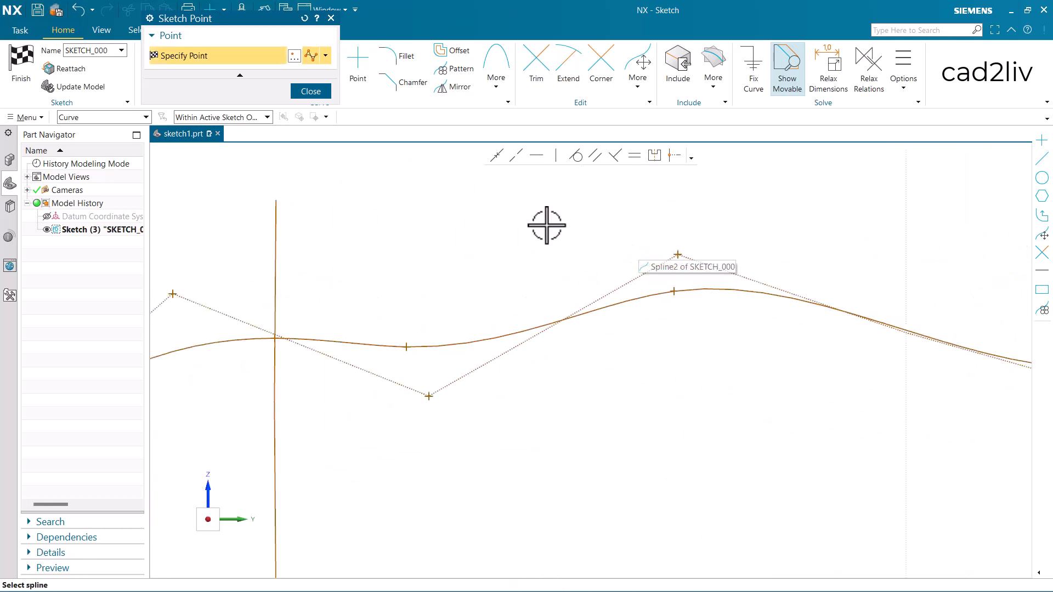
pyautogui.scroll(-4, 542, 226)
pyautogui.scroll(3, 721, 240)
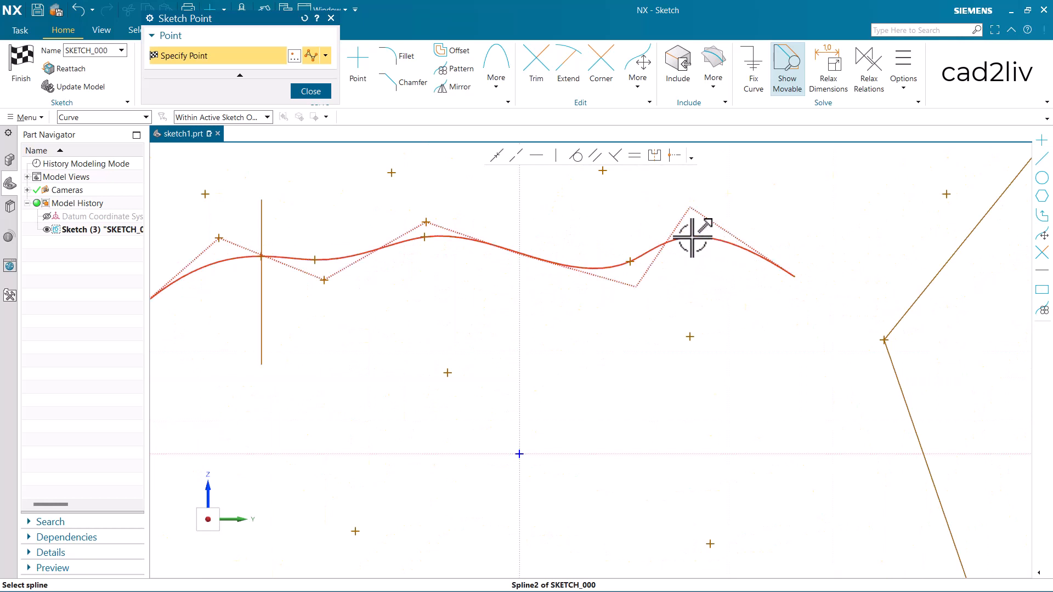
# - Using the Spline Defining Point method, place points at two defining points of the lower spline, near its left crest and right rise
pyautogui.click(325, 56)
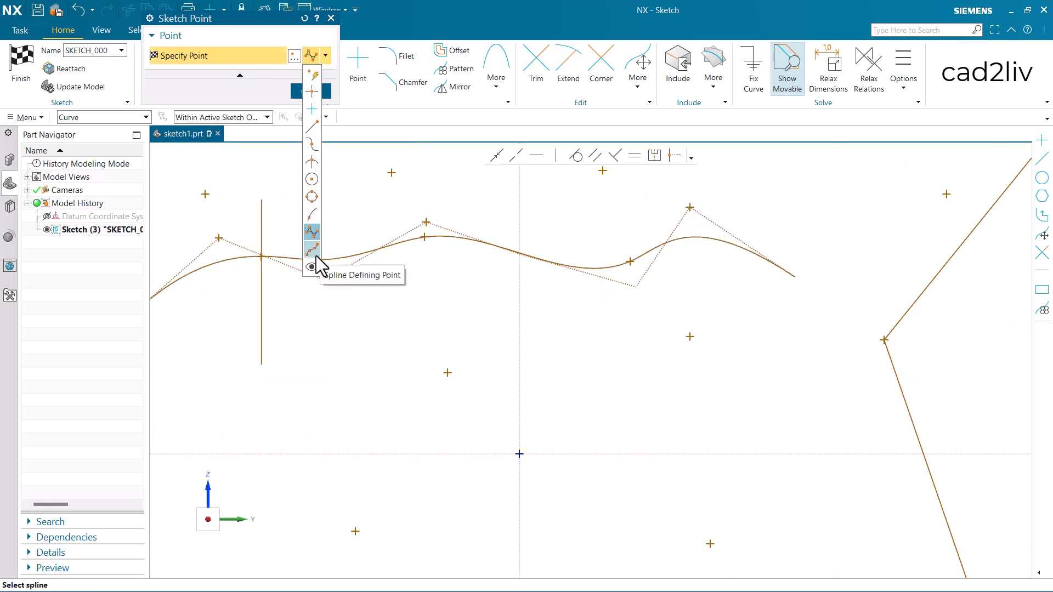
pyautogui.click(316, 255)
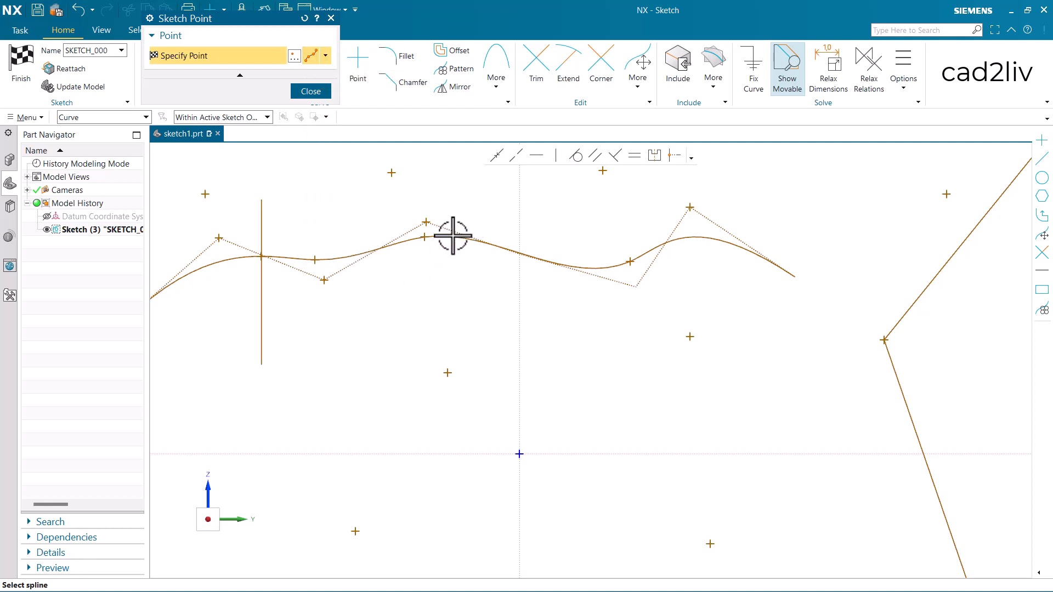
pyautogui.scroll(-6, 490, 216)
pyautogui.scroll(5, 501, 336)
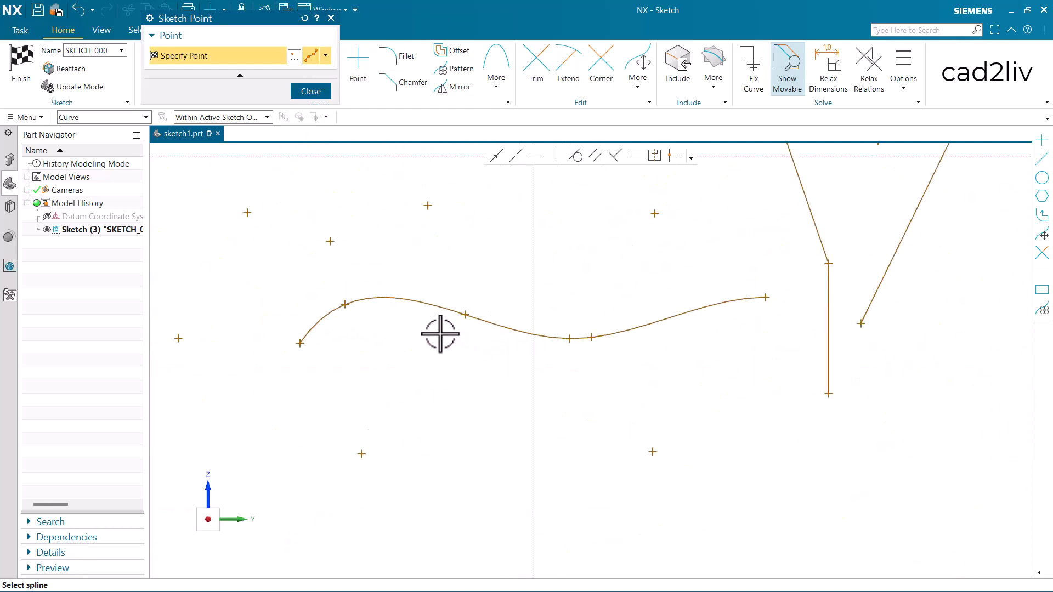
pyautogui.click(406, 298)
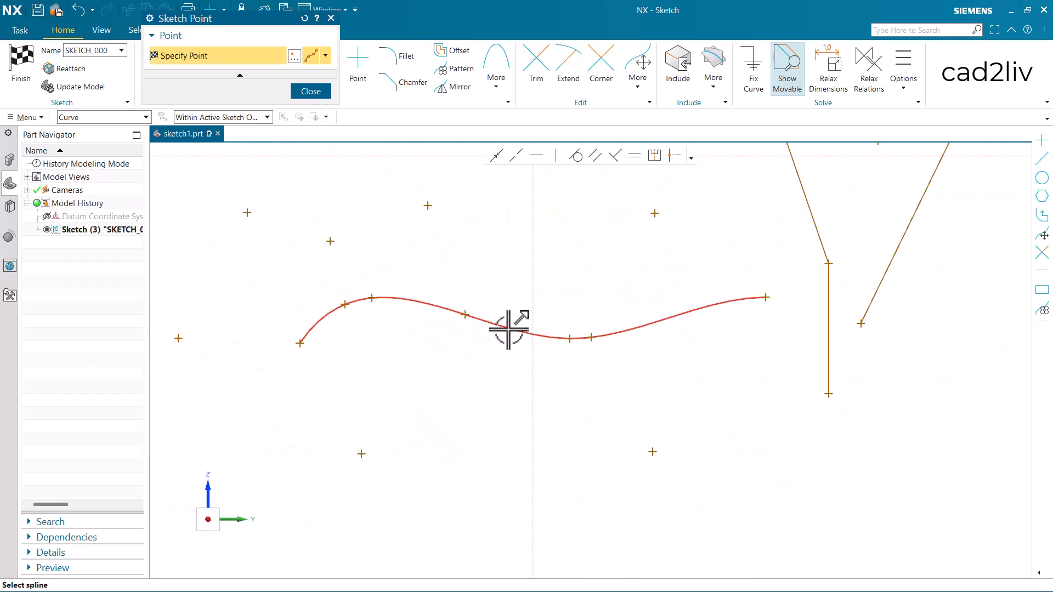
pyautogui.click(660, 320)
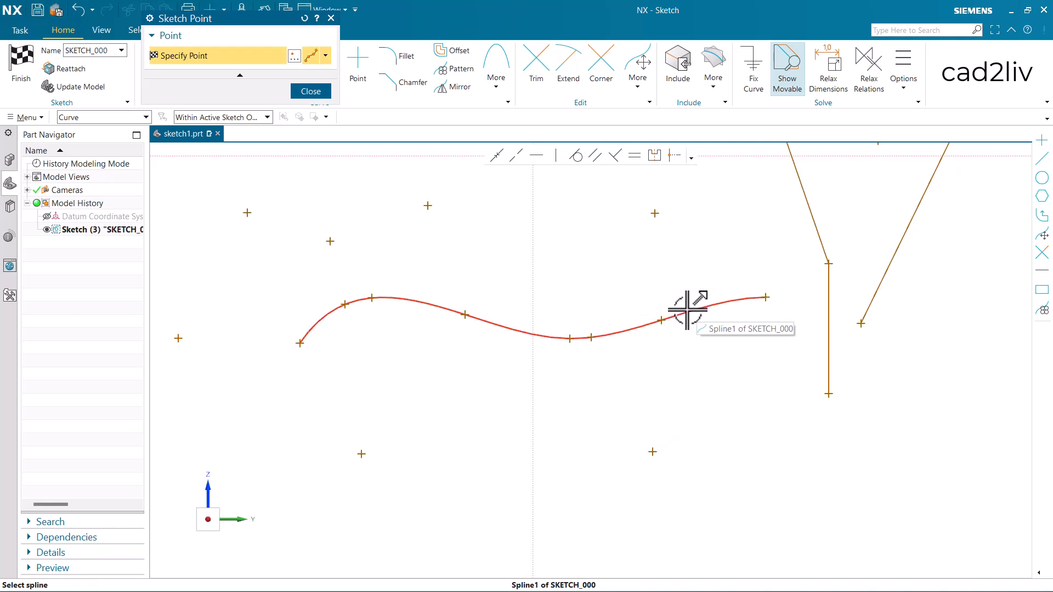
pyautogui.click(701, 307)
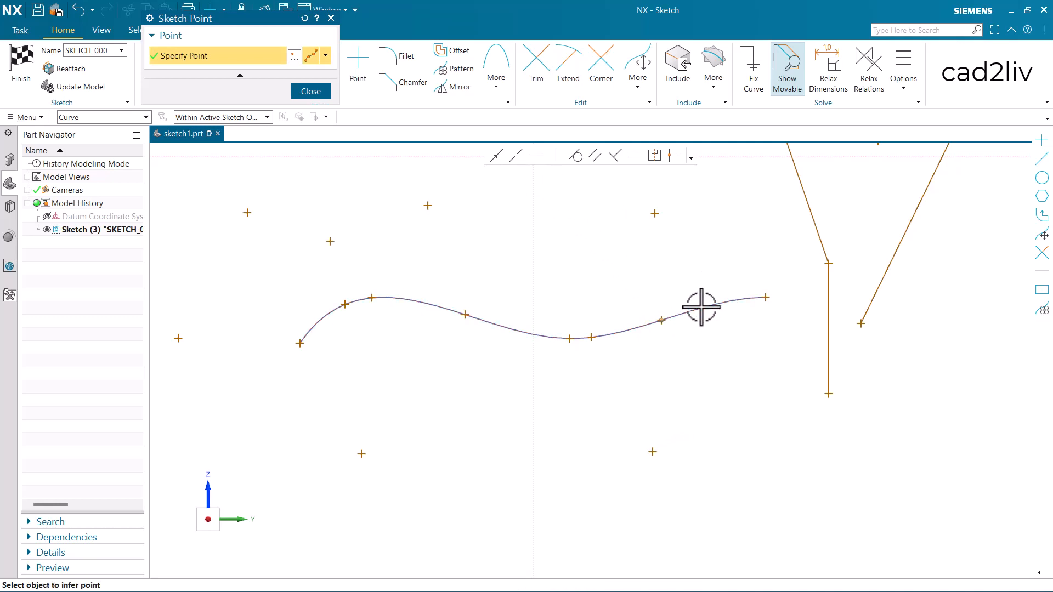
# - Review the available point placement methods against the sketch's circle, splines, kite outline and ellipse
pyautogui.click(325, 56)
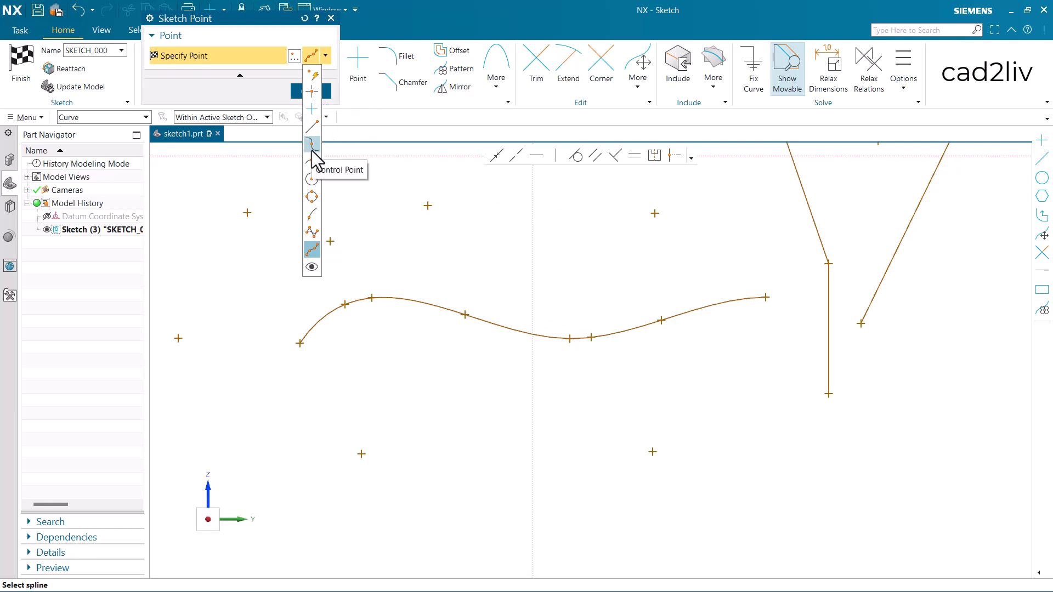
pyautogui.click(312, 179)
pyautogui.scroll(3, 611, 400)
pyautogui.scroll(-2, 620, 415)
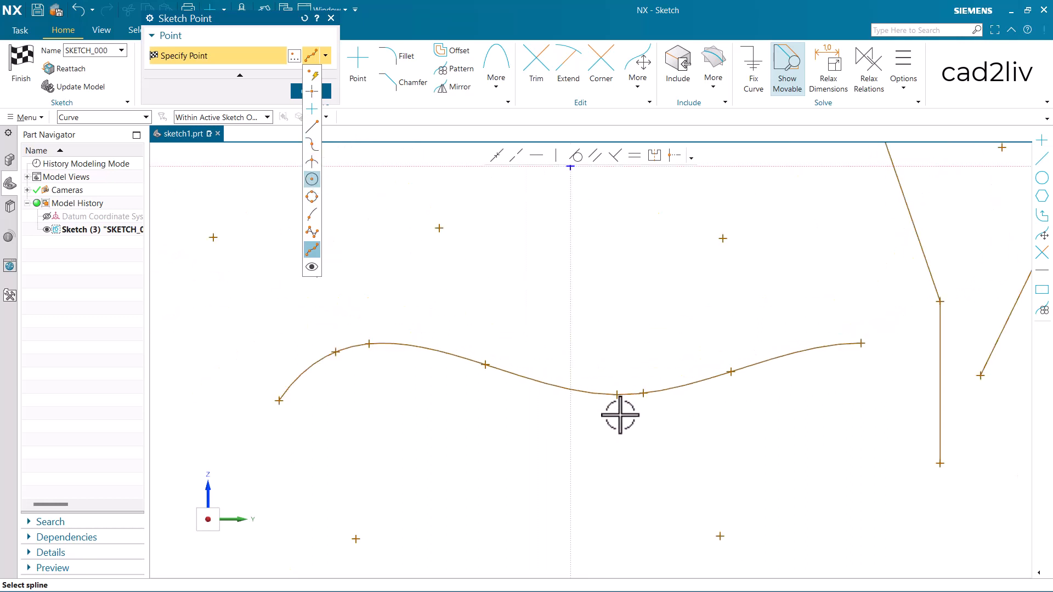
pyautogui.scroll(-4, 620, 415)
pyautogui.scroll(3, 533, 247)
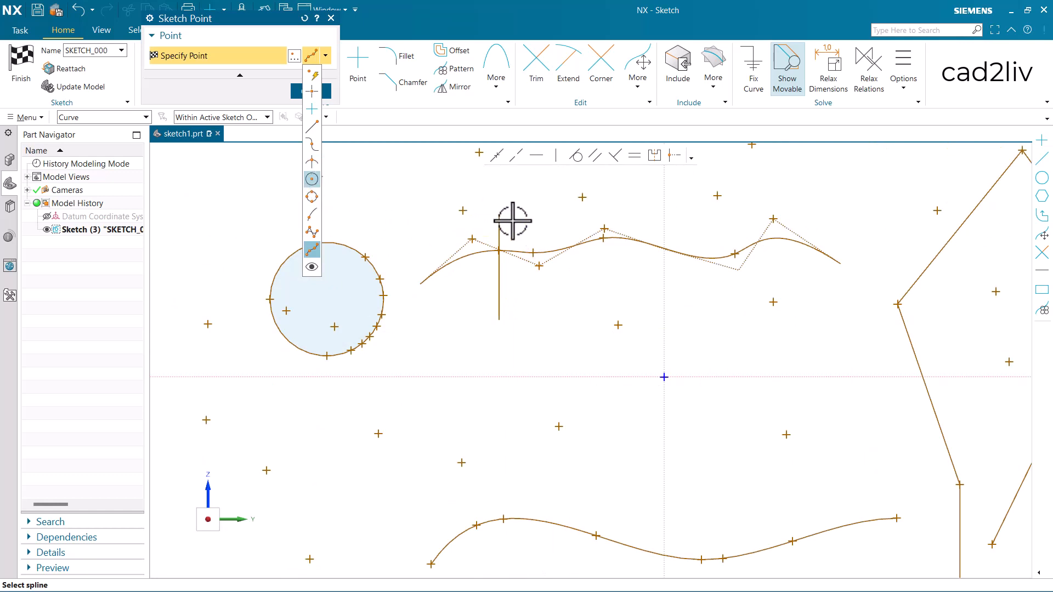
pyautogui.scroll(2, 546, 250)
pyautogui.scroll(-2, 547, 253)
pyautogui.scroll(-2, 677, 336)
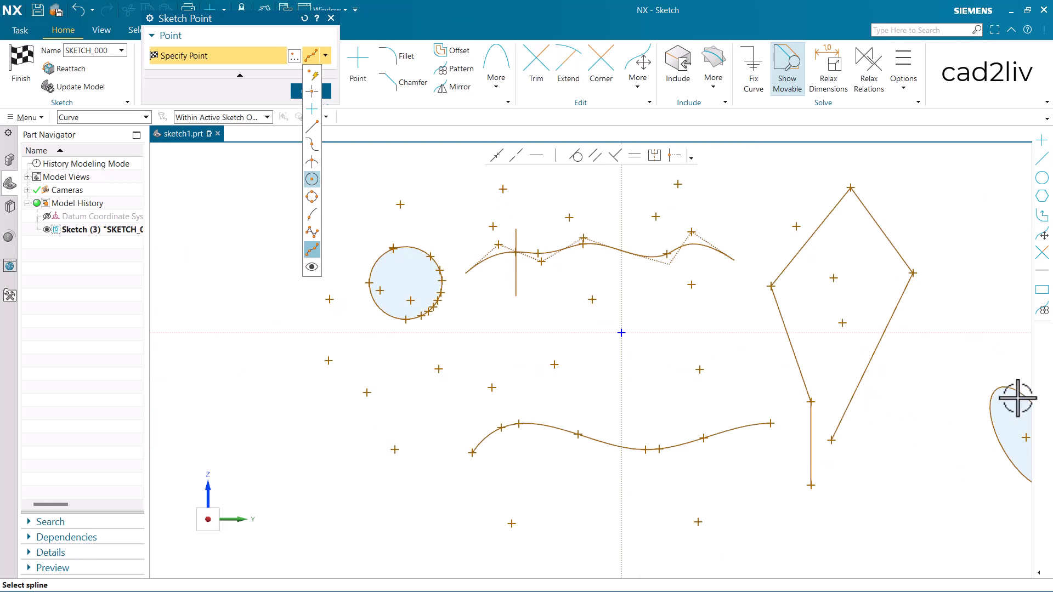
pyautogui.scroll(-3, 677, 313)
pyautogui.scroll(4, 832, 361)
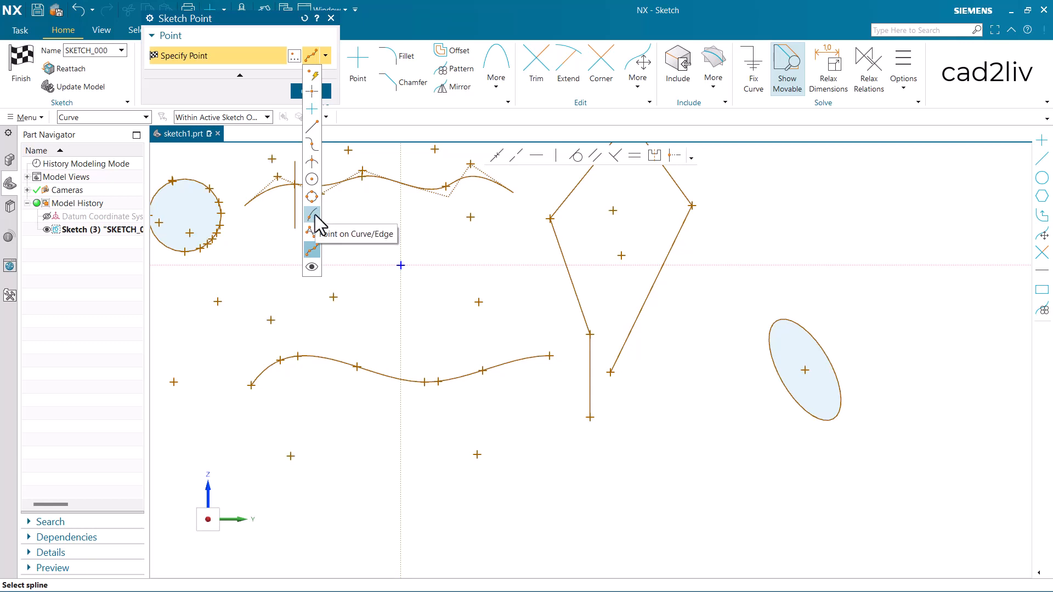
# - End the Sketch Point command
pyautogui.click(298, 92)
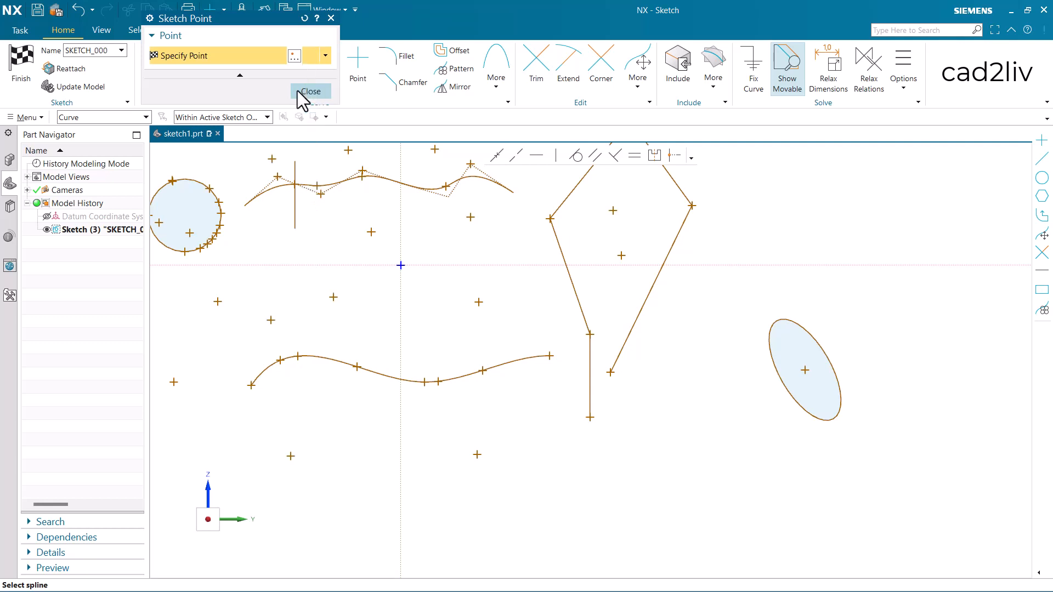
pyautogui.scroll(-2, 556, 323)
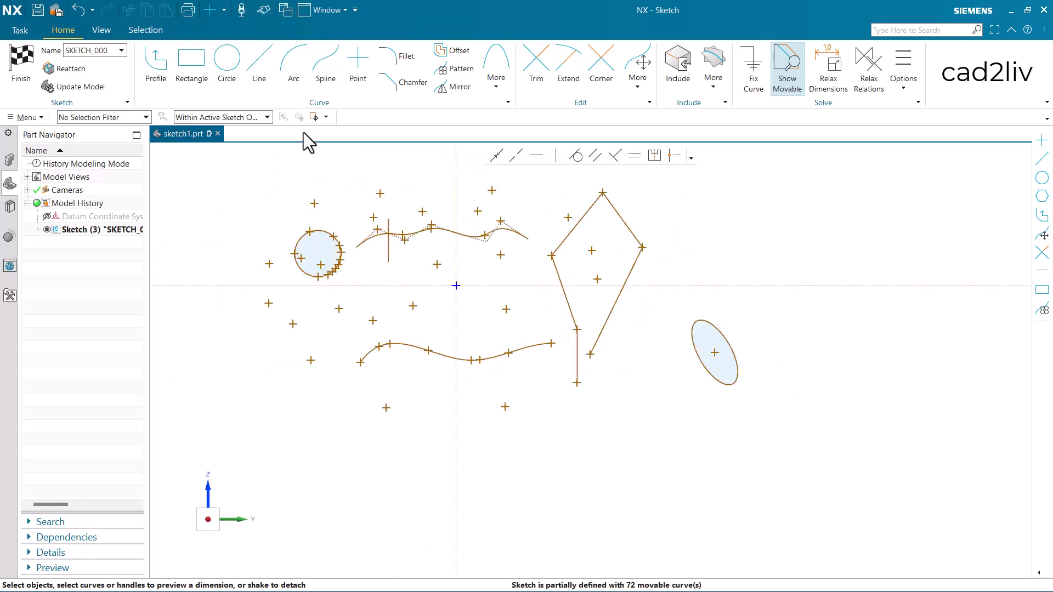
pyautogui.scroll(3, 318, 173)
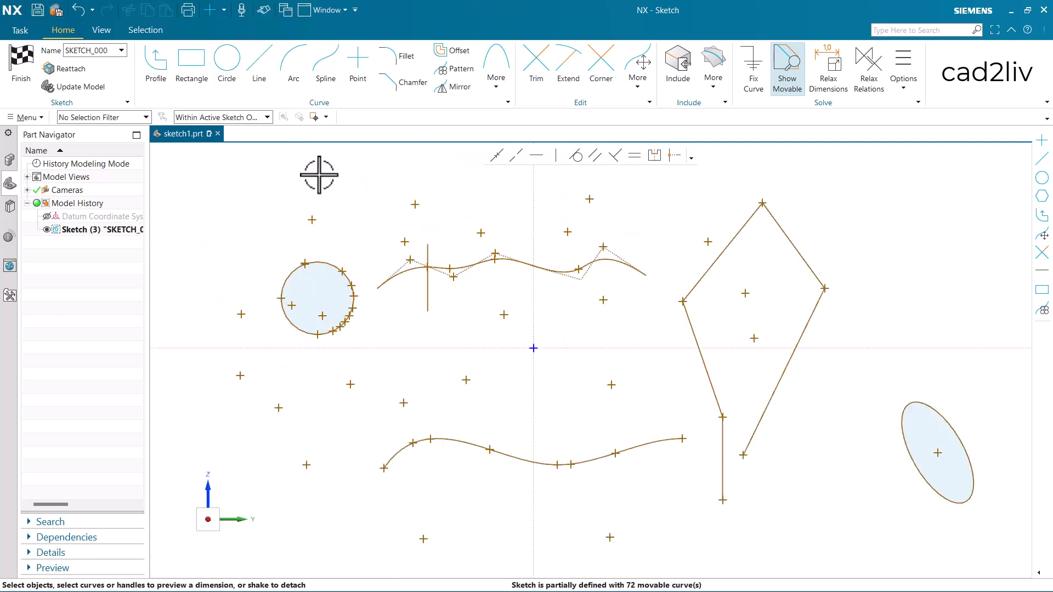